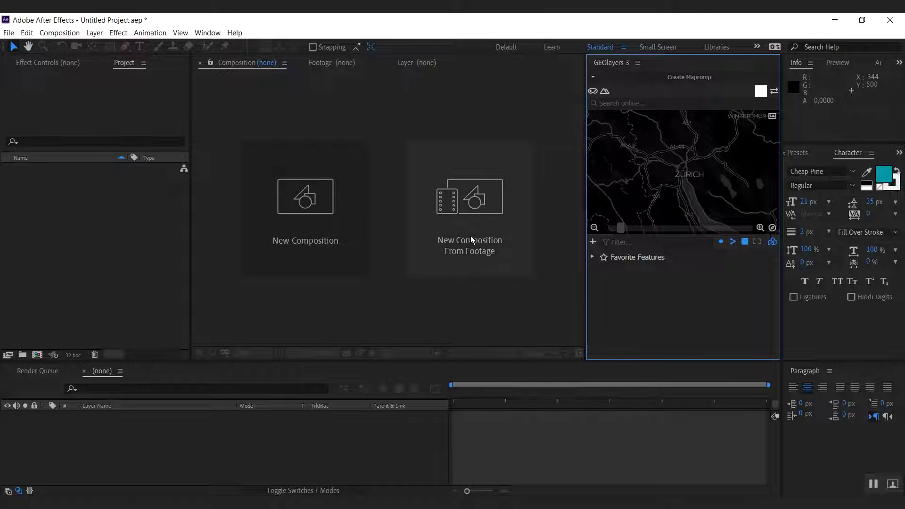
# - Start a new Zurich mapcomp and apply the AdobeColor Illustration Fancy.ase palette to its map preview
pyautogui.click(701, 75)
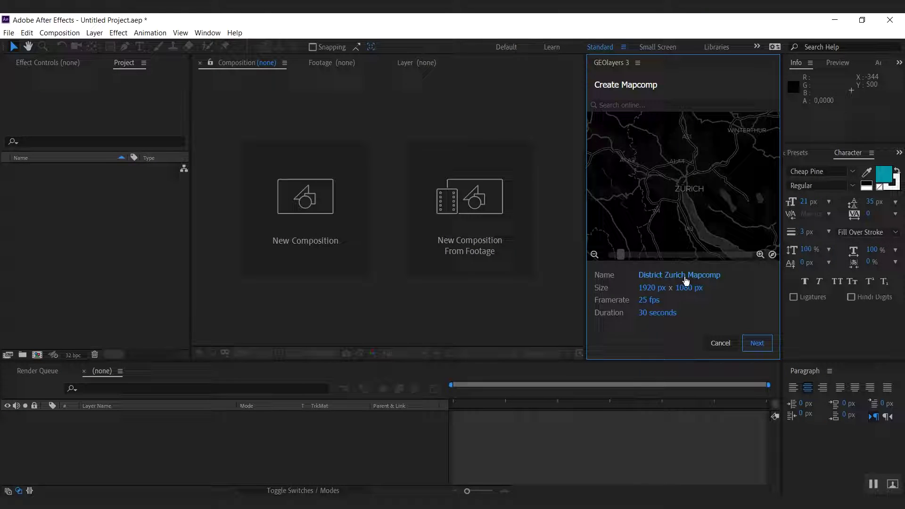
pyautogui.click(750, 341)
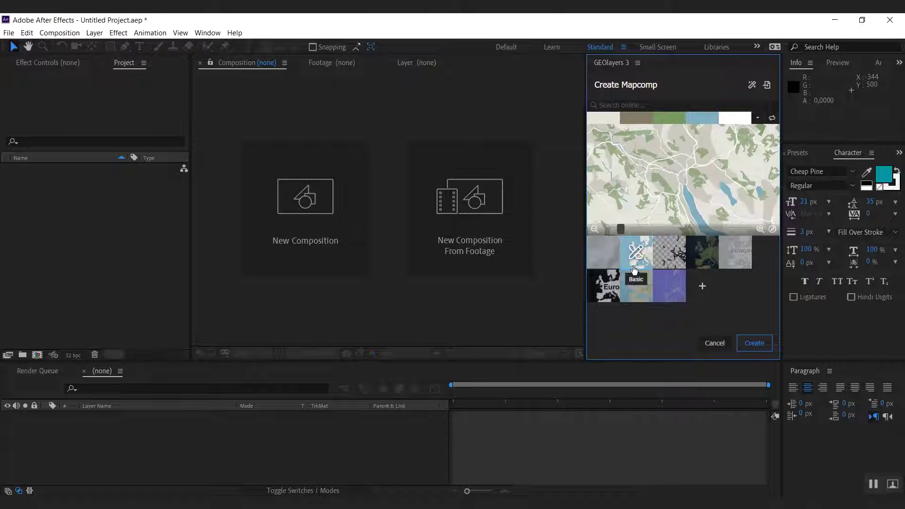
pyautogui.hotkey('alt', 'Tab')
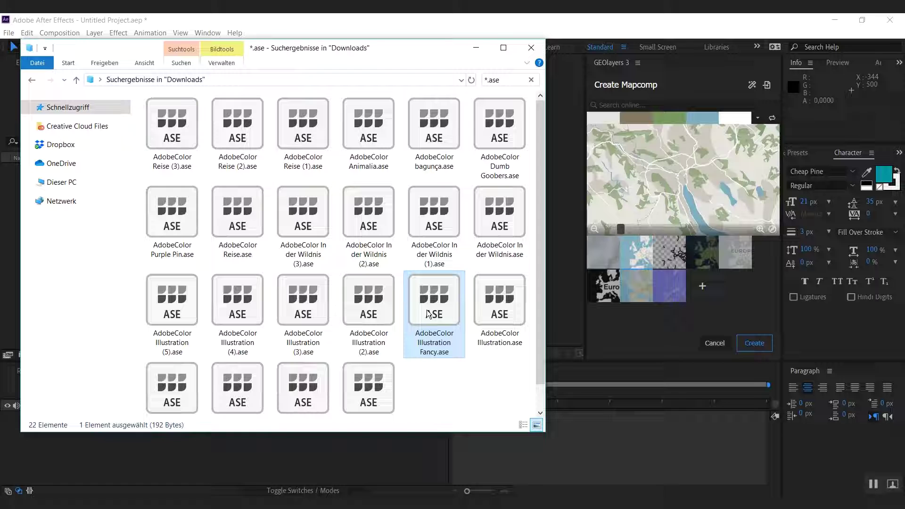
pyautogui.moveTo(429, 316); pyautogui.dragTo(675, 199)
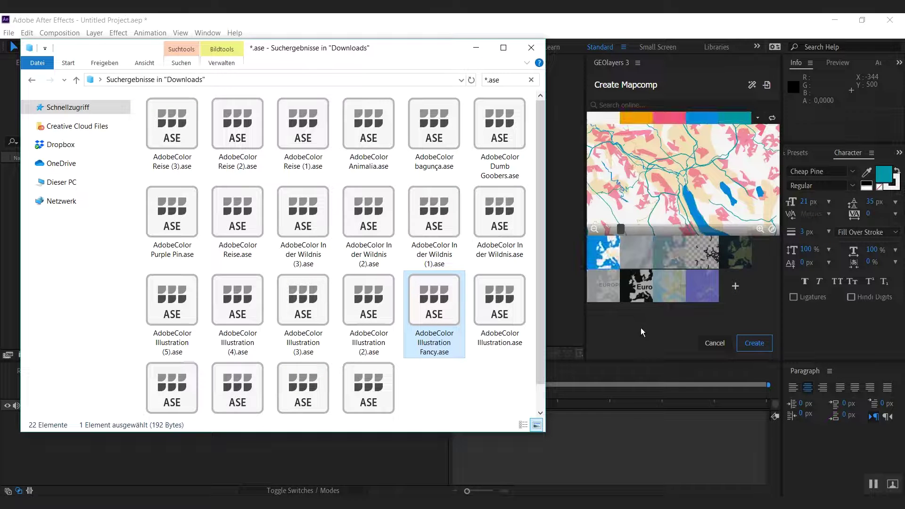
pyautogui.click(627, 321)
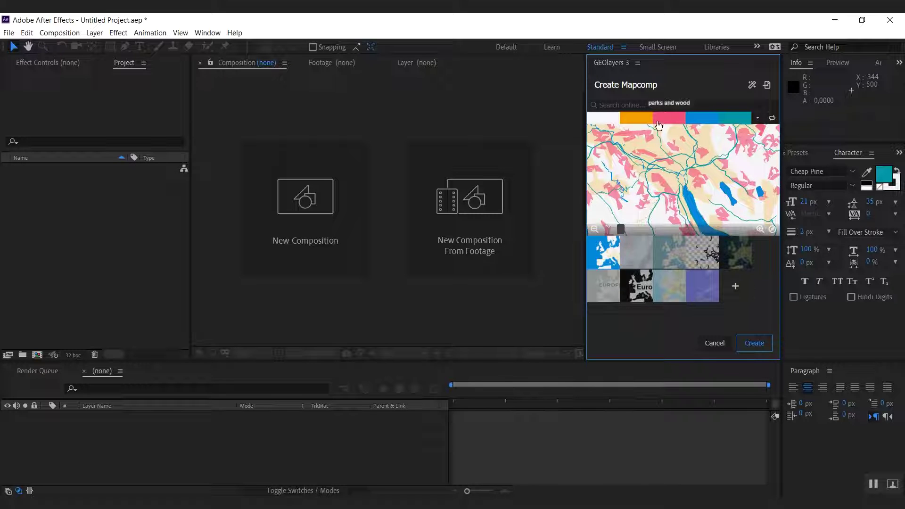
# - Pan and zoom the mapcomp preview to frame Zurich closer, with the lake on the right
pyautogui.moveTo(700, 182); pyautogui.dragTo(681, 161)
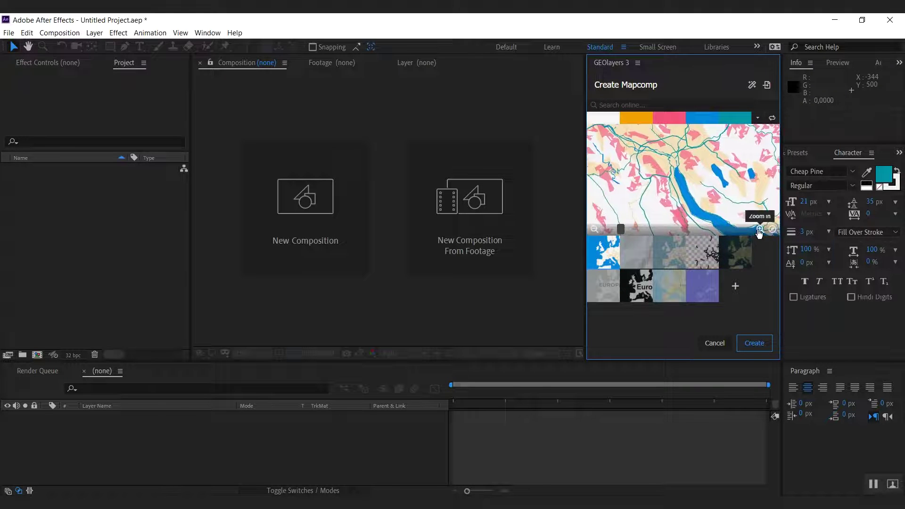
pyautogui.click(759, 229)
pyautogui.moveTo(707, 128); pyautogui.dragTo(666, 163)
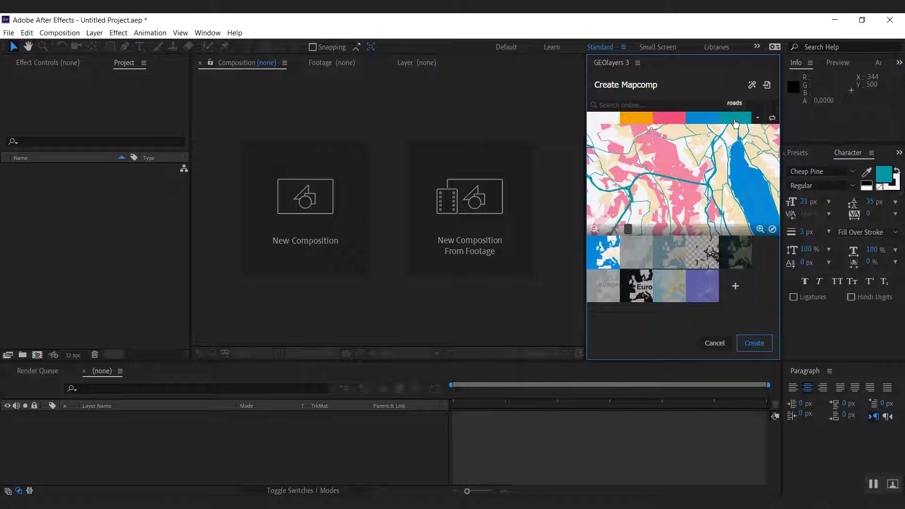
# - Swap palette colours: change the pink swatch to teal and the roads swatch to pink #f3507b
pyautogui.click(669, 118)
pyautogui.hotkey('ctrl', 'c')
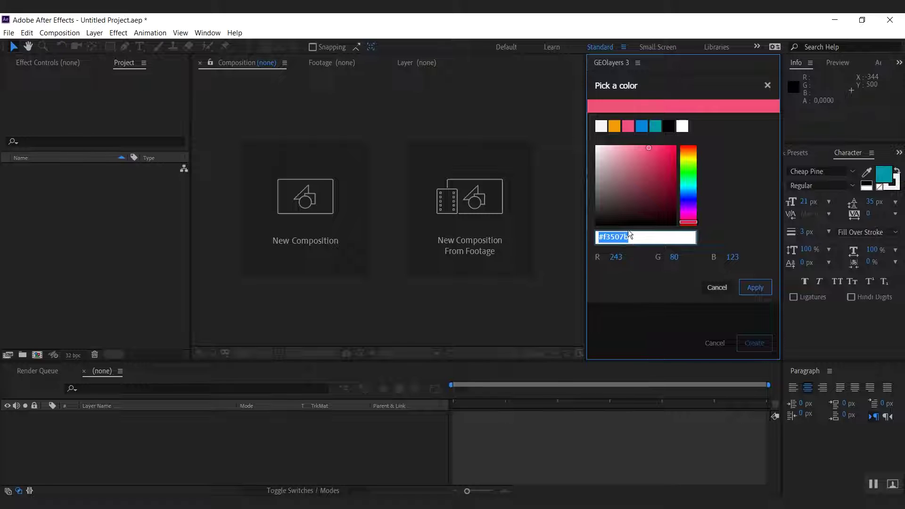
pyautogui.click(656, 126)
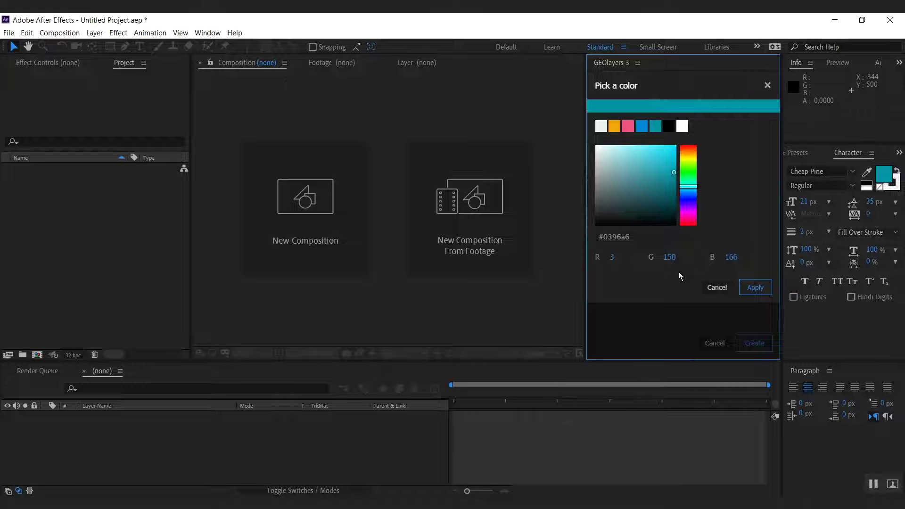
pyautogui.click(755, 287)
pyautogui.click(745, 119)
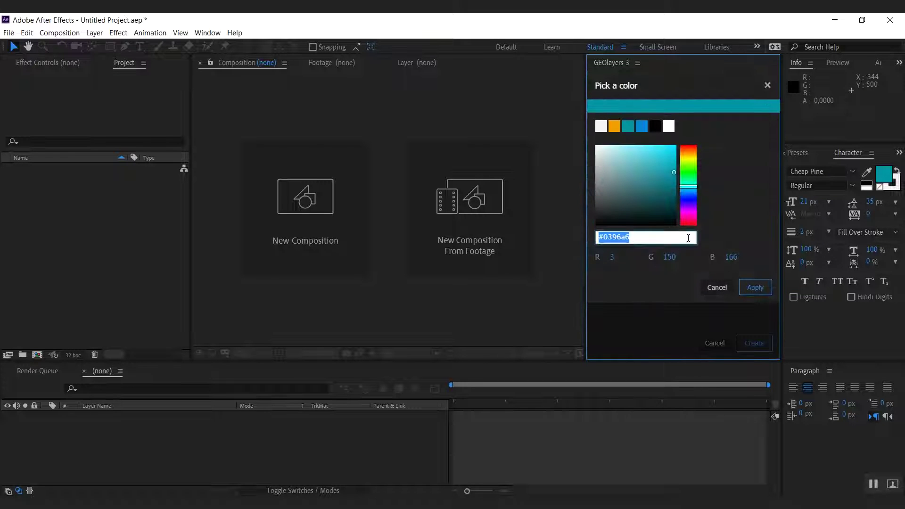
pyautogui.hotkey('ctrl', 'v')
pyautogui.click(734, 202)
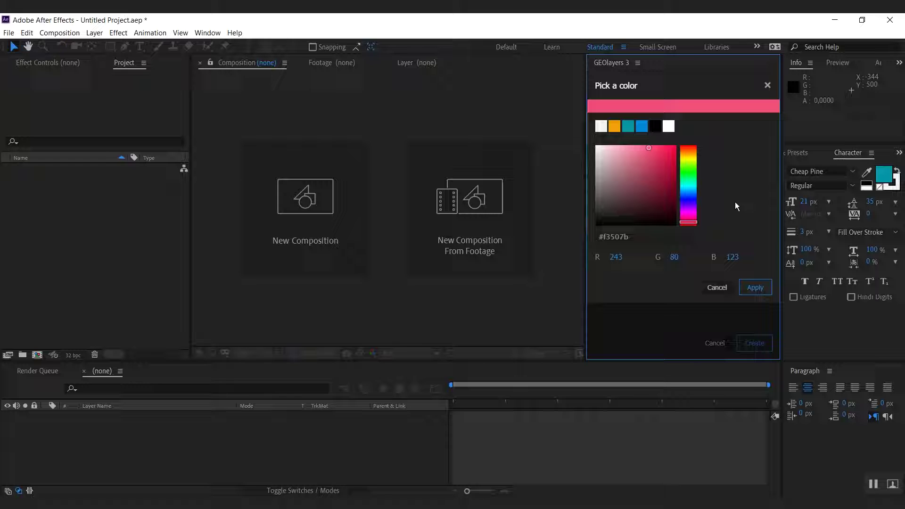
pyautogui.click(758, 288)
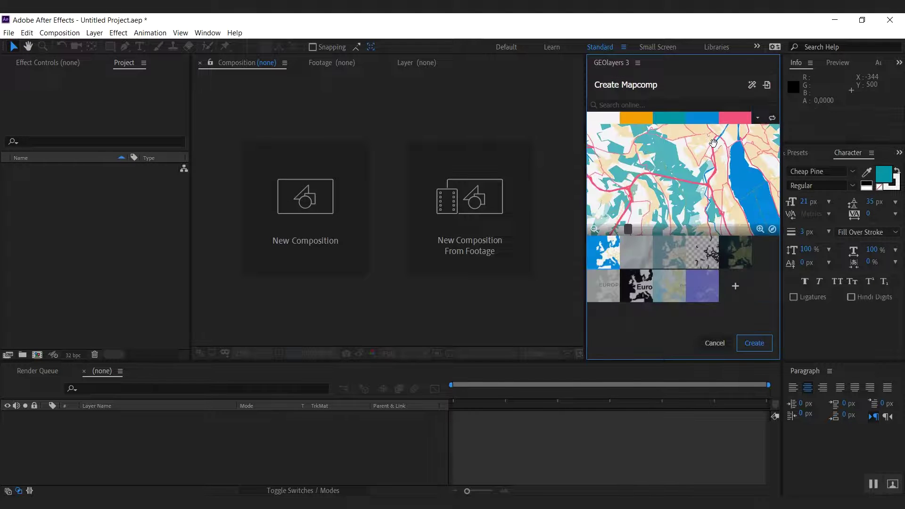
# - Pan and zoom the preview out, recentring it on Zurich and the lake
pyautogui.moveTo(702, 203); pyautogui.dragTo(643, 234)
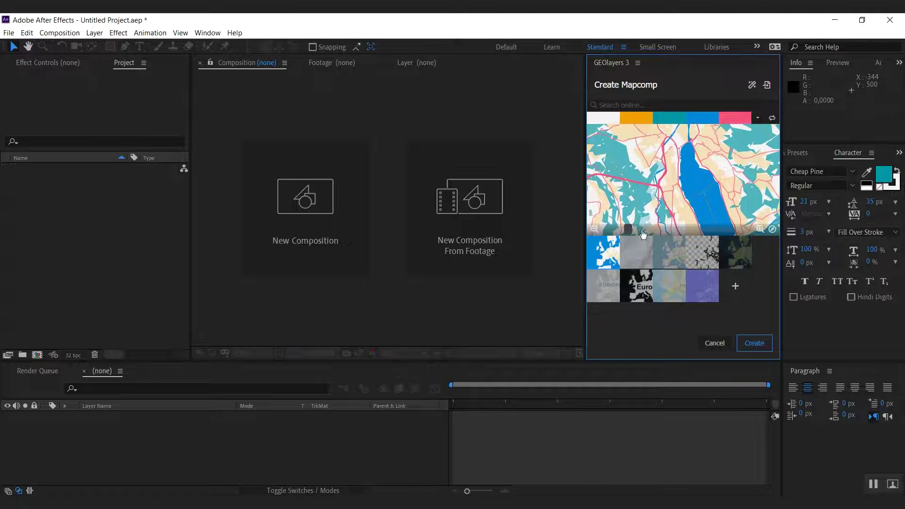
pyautogui.click(596, 232)
pyautogui.moveTo(718, 203); pyautogui.dragTo(719, 184)
# - Create the mapcomp, zoom in on central Zurich, tilt it slightly, and view at 50%
pyautogui.click(753, 343)
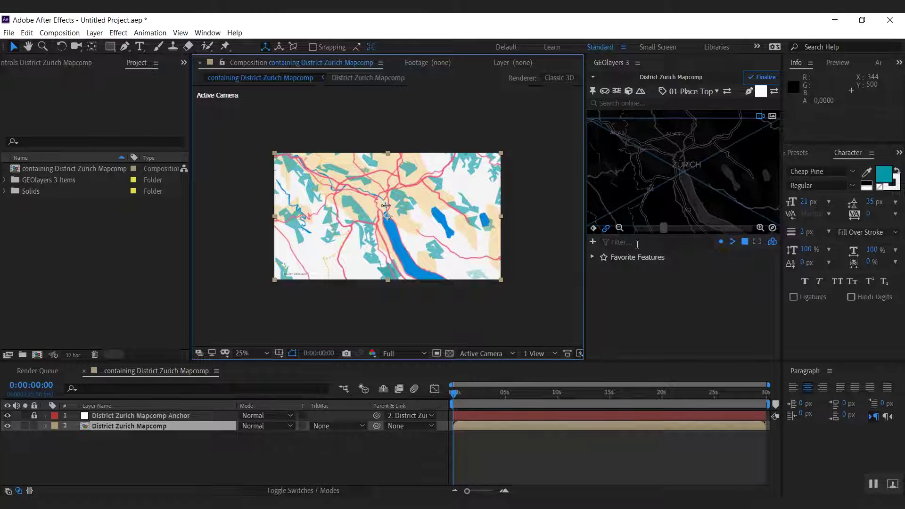
pyautogui.click(759, 229)
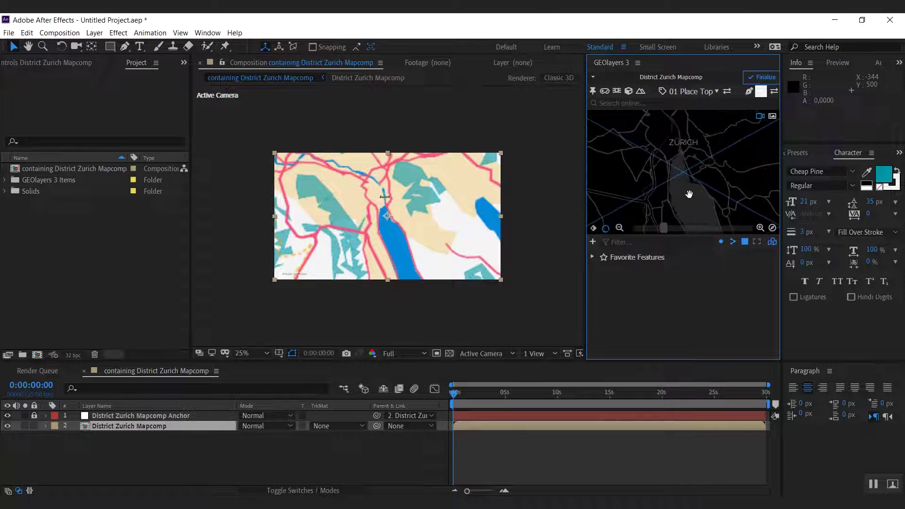
pyautogui.moveTo(695, 188); pyautogui.dragTo(711, 202)
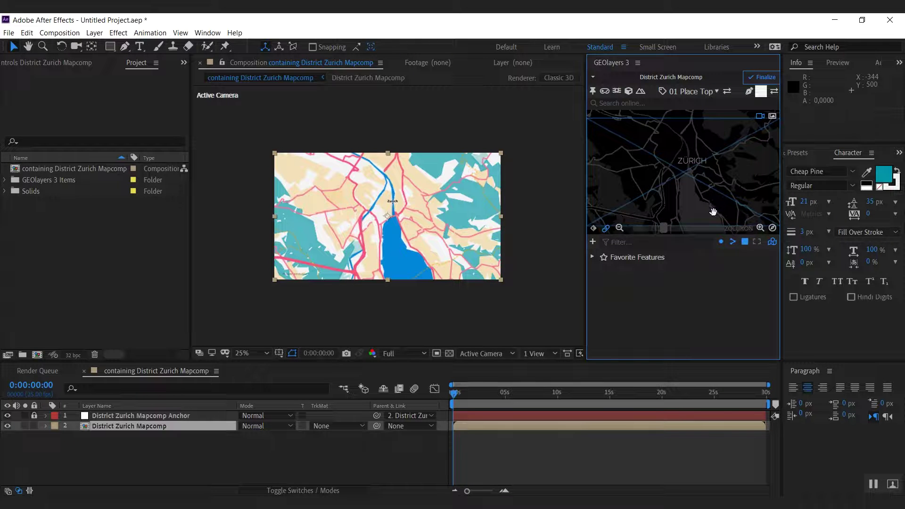
pyautogui.moveTo(713, 212); pyautogui.dragTo(684, 162)
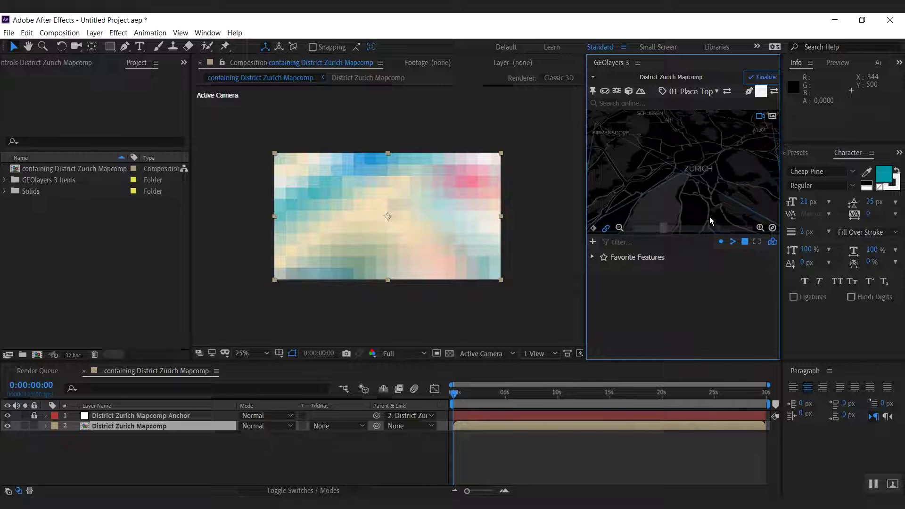
pyautogui.press('.')
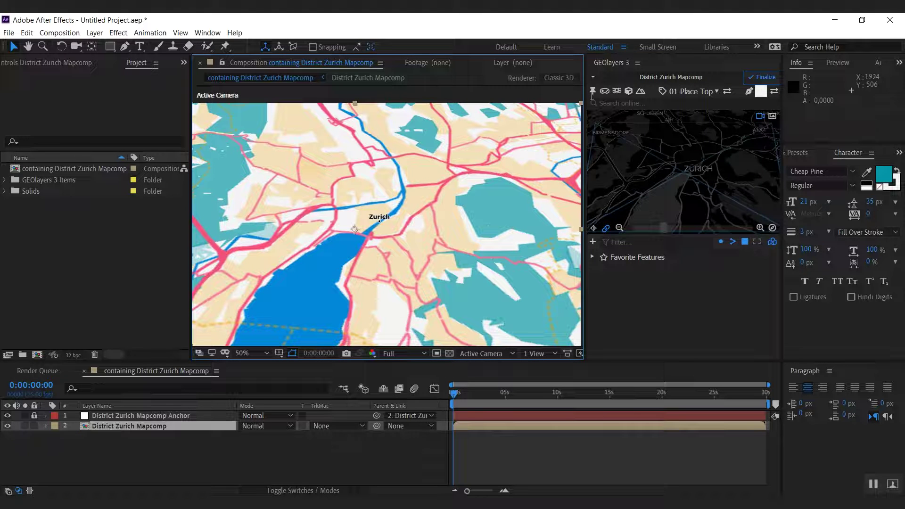
# - Open District Zurich Mapcomp's settings, try dark satellite imagery, then revert to the colourful street map
pyautogui.click(593, 78)
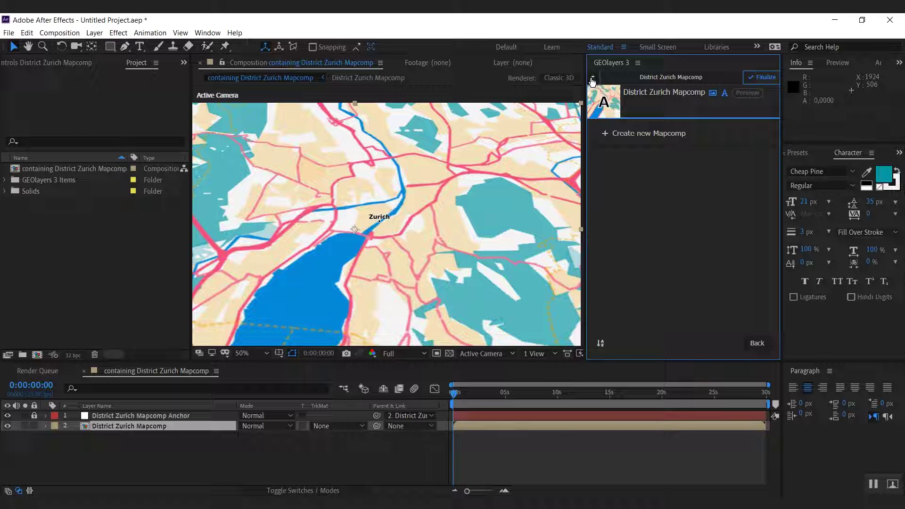
pyautogui.click(629, 109)
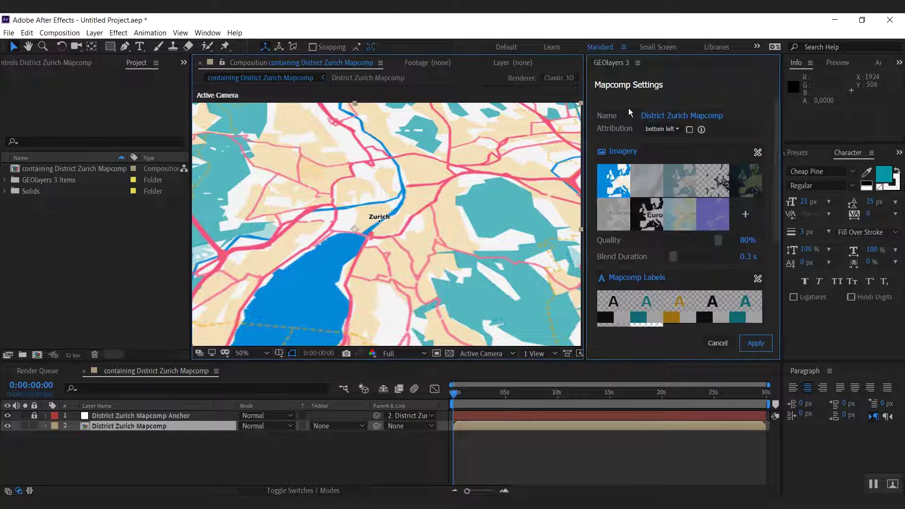
pyautogui.click(776, 144)
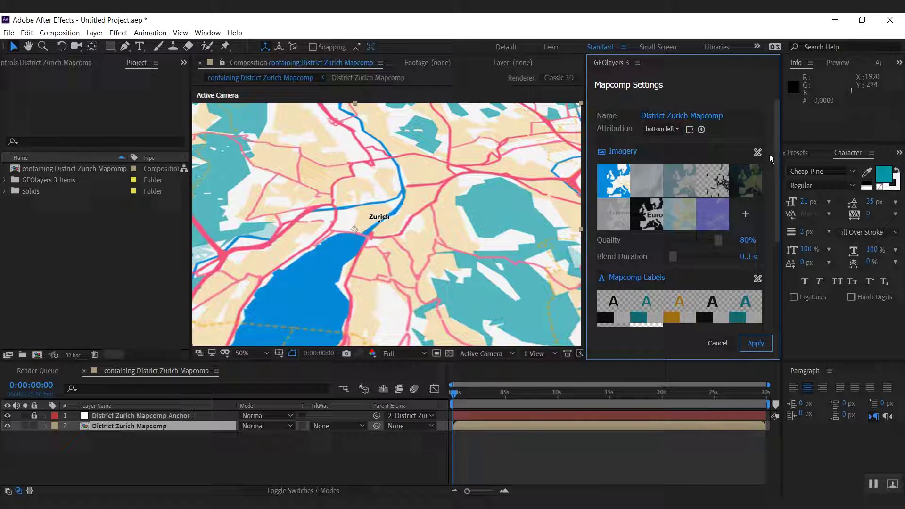
pyautogui.moveTo(778, 128); pyautogui.dragTo(778, 137)
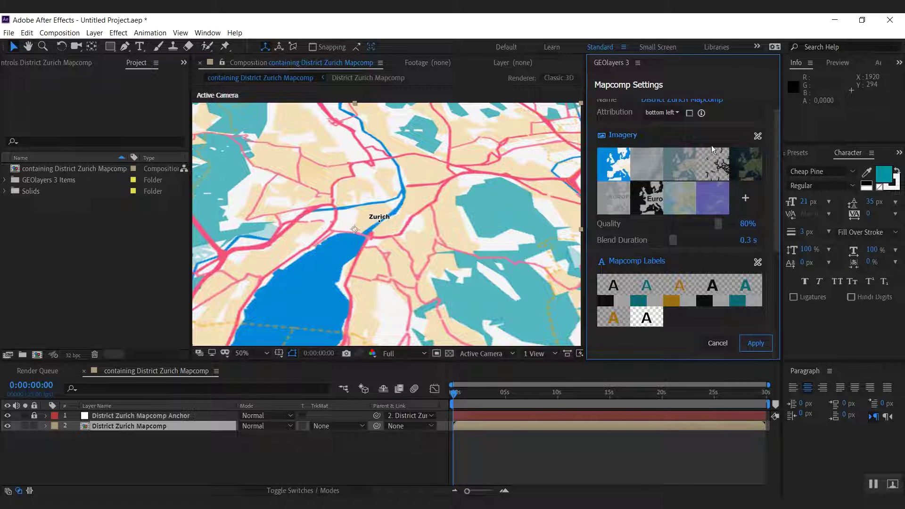
pyautogui.click(751, 174)
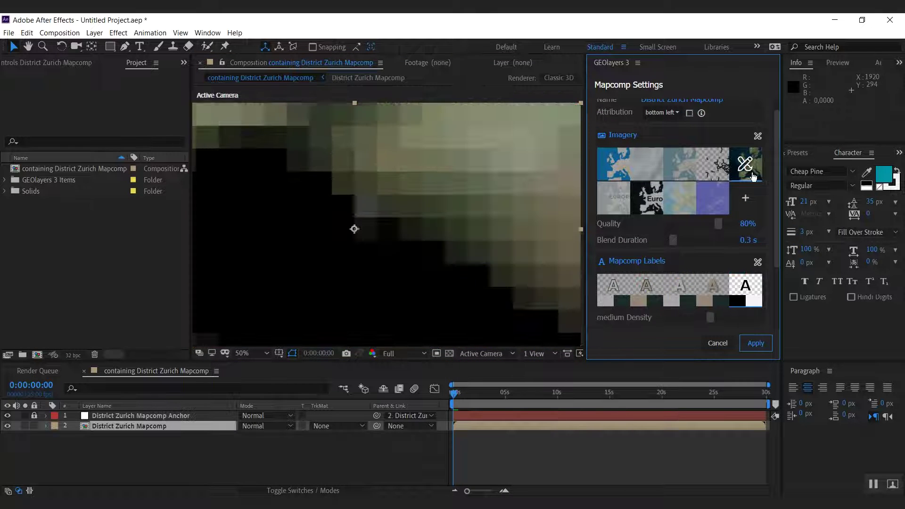
pyautogui.click(613, 166)
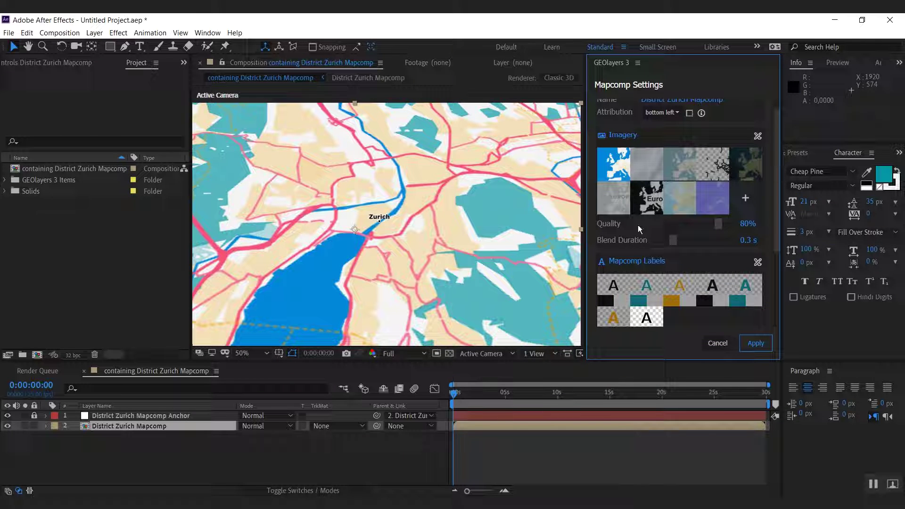
# - Scroll down to Mapcomp Labels and open the label templates for editing
pyautogui.moveTo(777, 170); pyautogui.dragTo(781, 238)
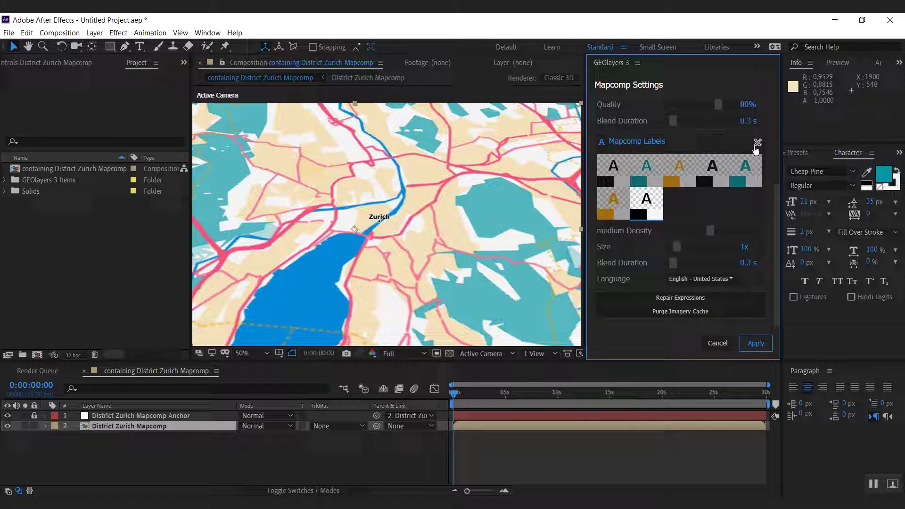
pyautogui.click(758, 143)
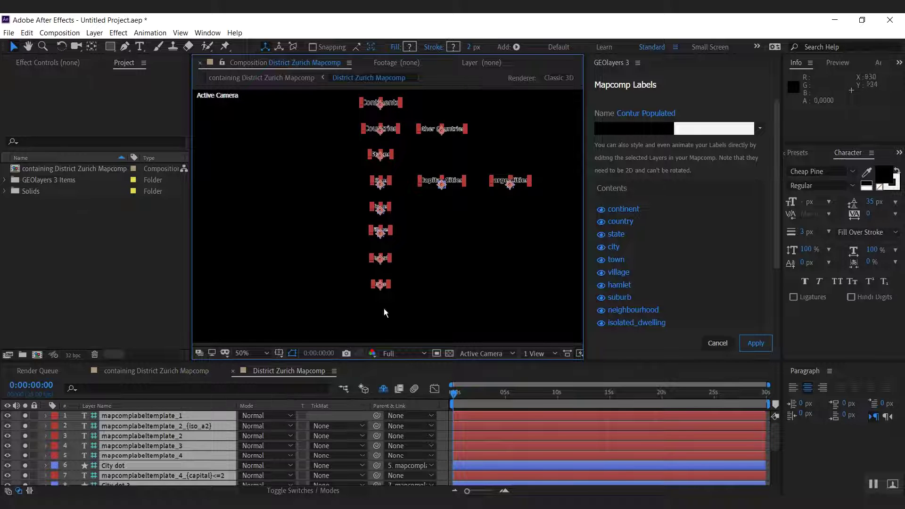
# - Colour the Continents label template pink (#f3507b)
pyautogui.click(532, 415)
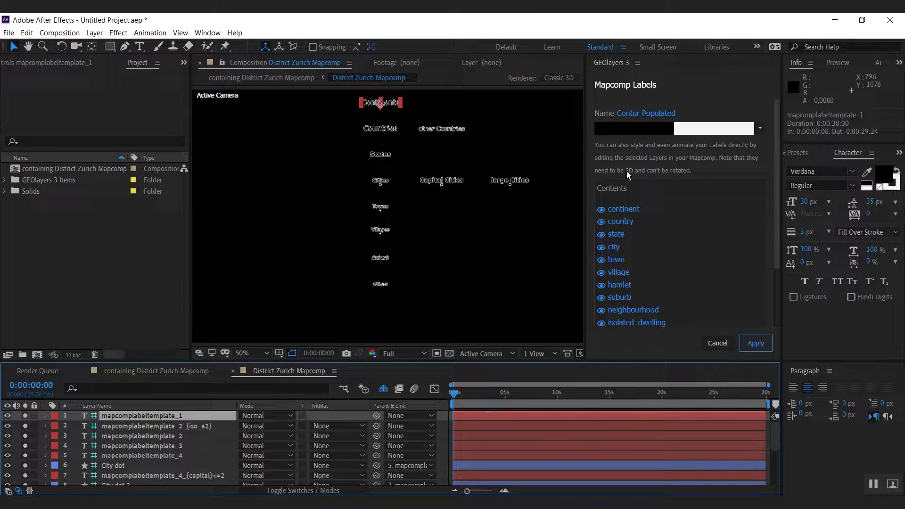
pyautogui.click(641, 130)
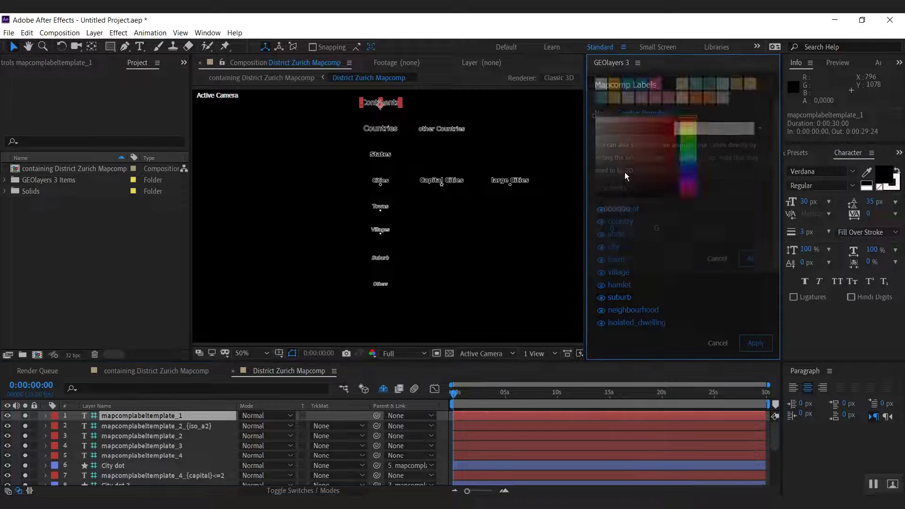
pyautogui.click(655, 128)
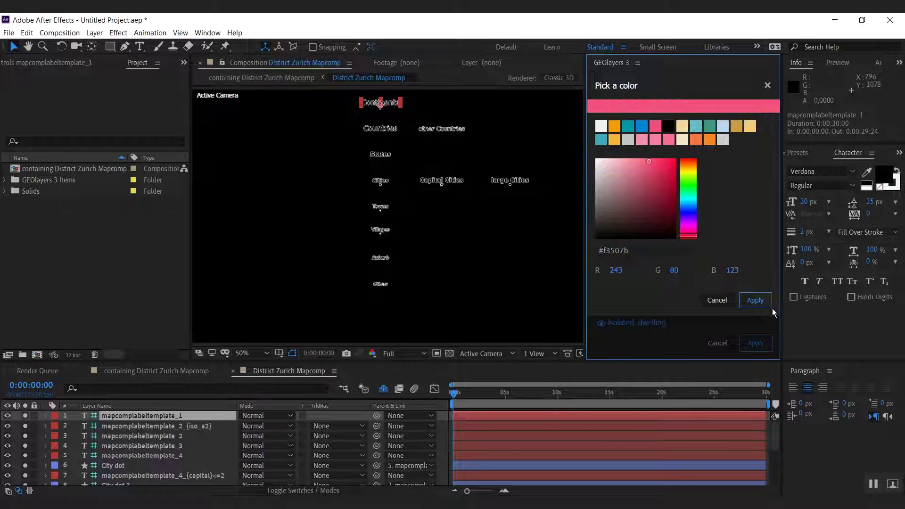
pyautogui.click(756, 300)
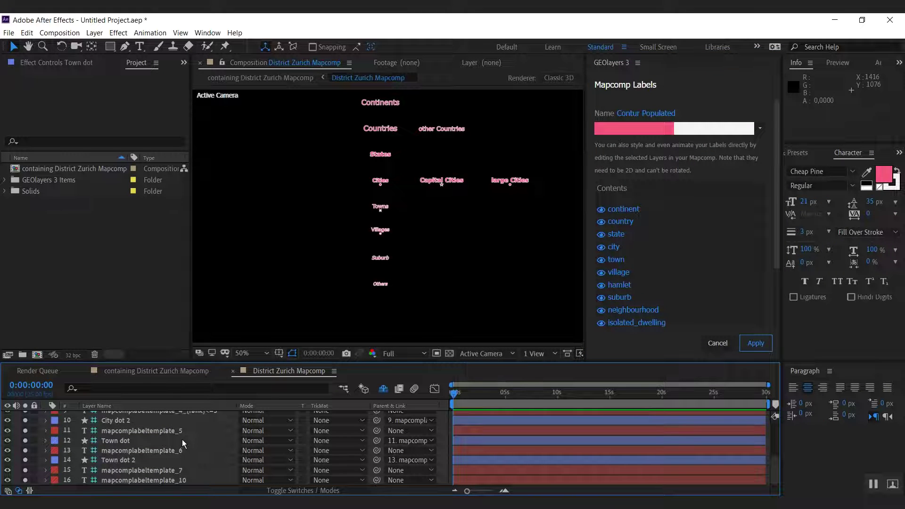
# - Switch all label layers to the Cheap Pine Sans style and lock the Town dot layer
pyautogui.click(159, 431)
pyautogui.hotkey('ctrl', 'a')
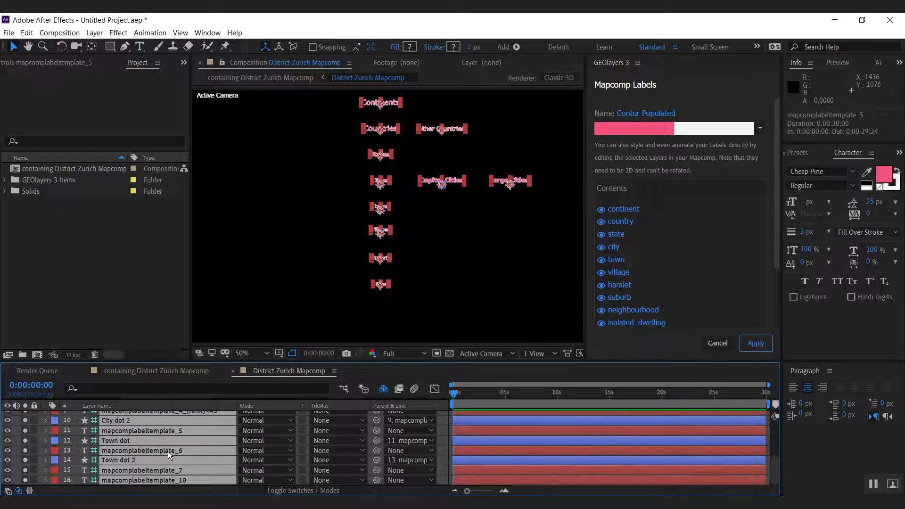
pyautogui.click(852, 185)
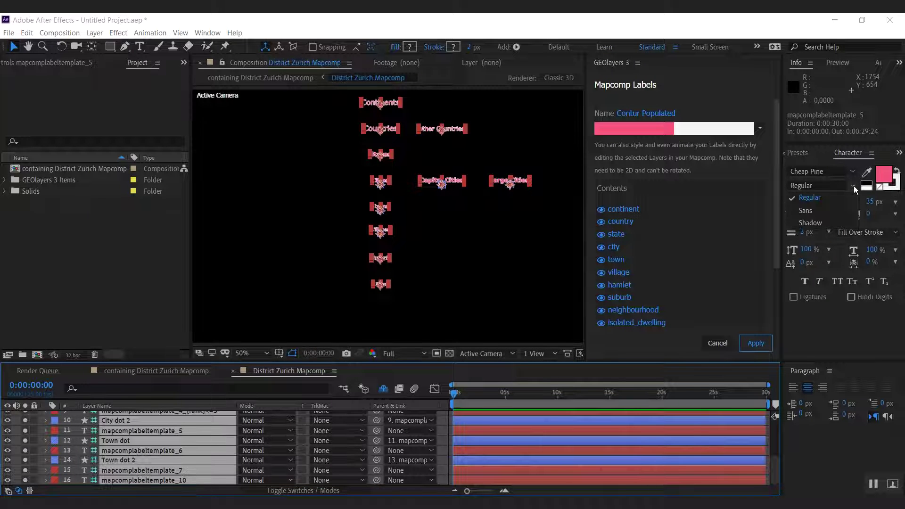
pyautogui.click(807, 211)
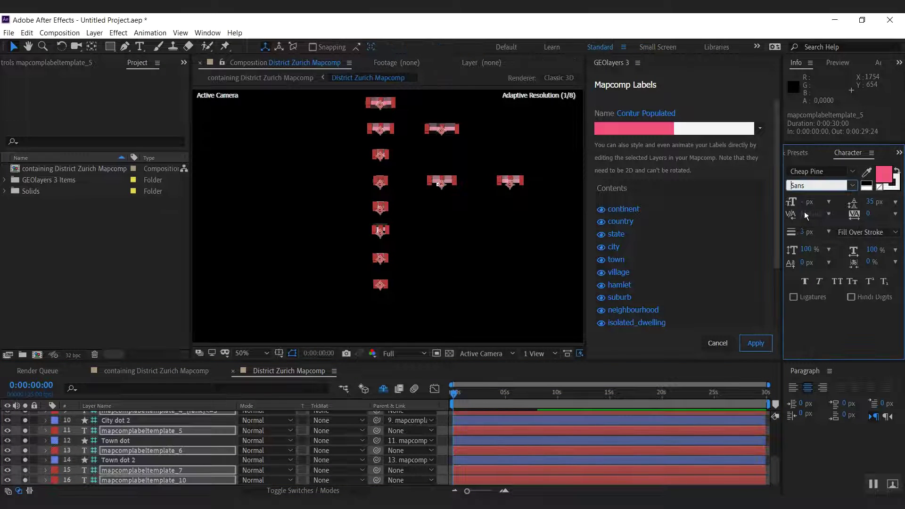
pyautogui.click(34, 443)
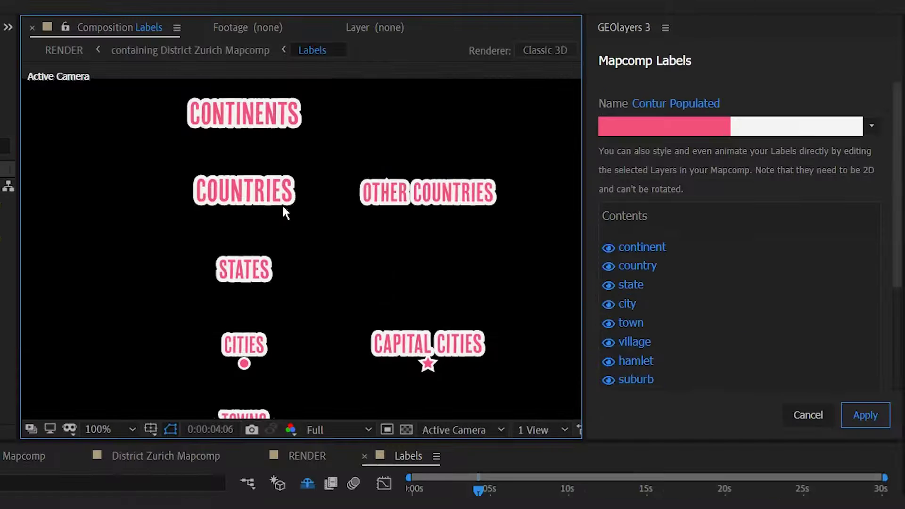
# - Inspect the Countries, States, Cities and Continents label styles in the Labels composition
pyautogui.click(271, 118)
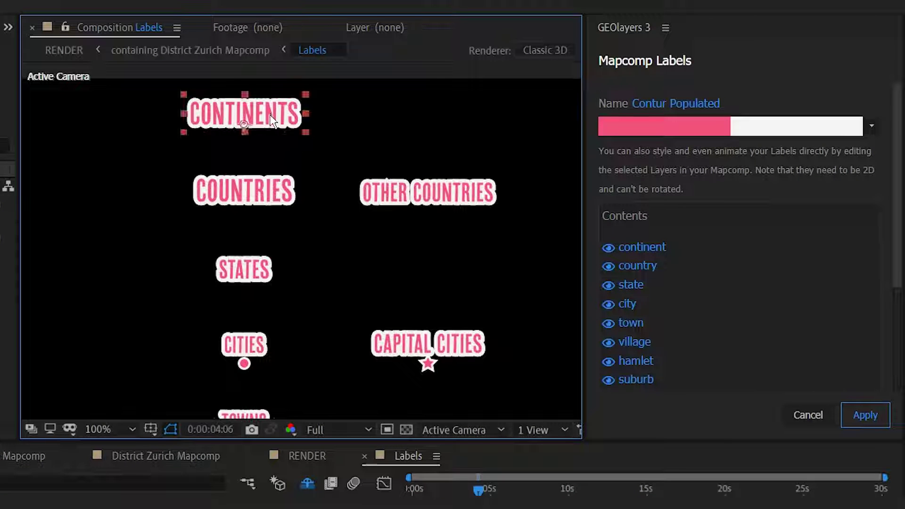
pyautogui.click(264, 207)
pyautogui.click(246, 276)
pyautogui.click(253, 342)
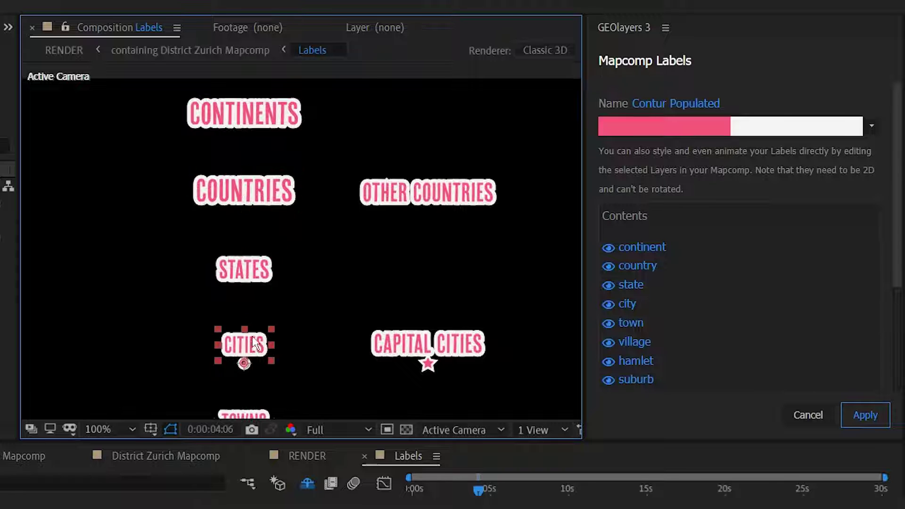
pyautogui.click(289, 115)
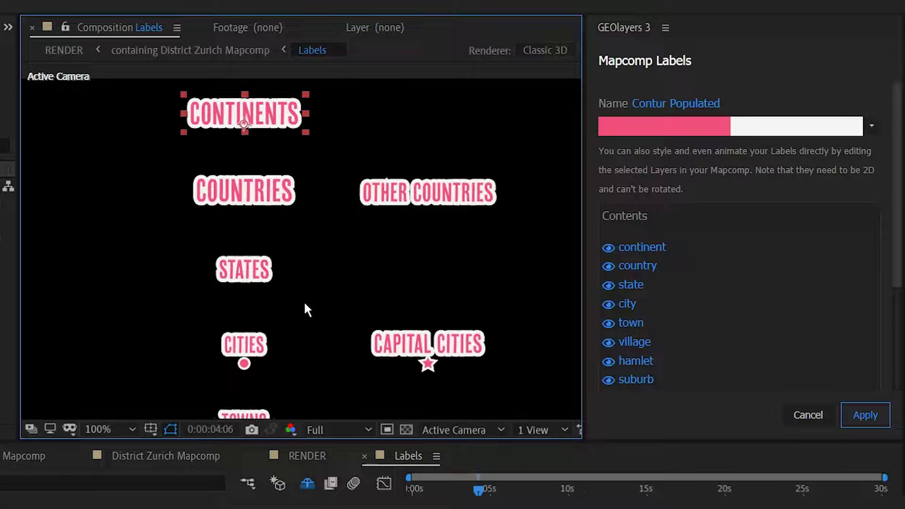
# - Hide the others, isolated_dwelling and neighbourhood label categories
pyautogui.scroll(-3, 635, 332)
pyautogui.click(638, 332)
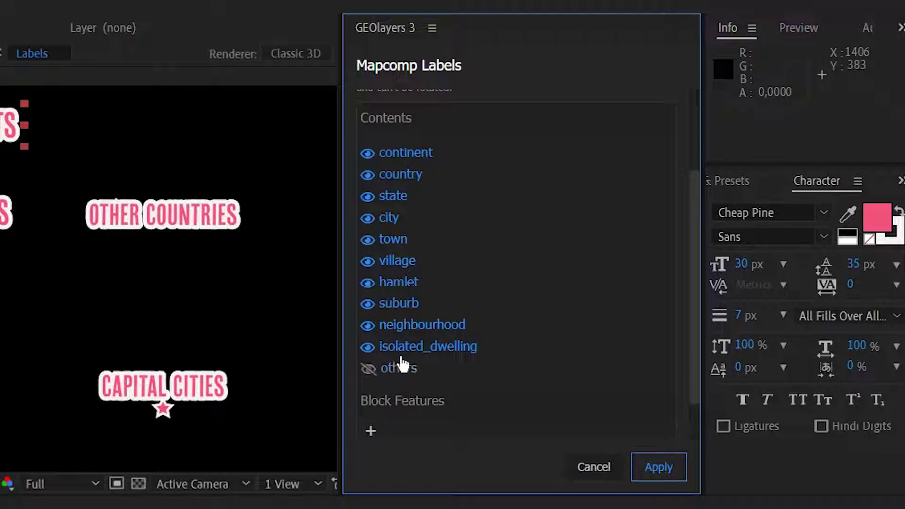
pyautogui.click(644, 314)
pyautogui.click(408, 336)
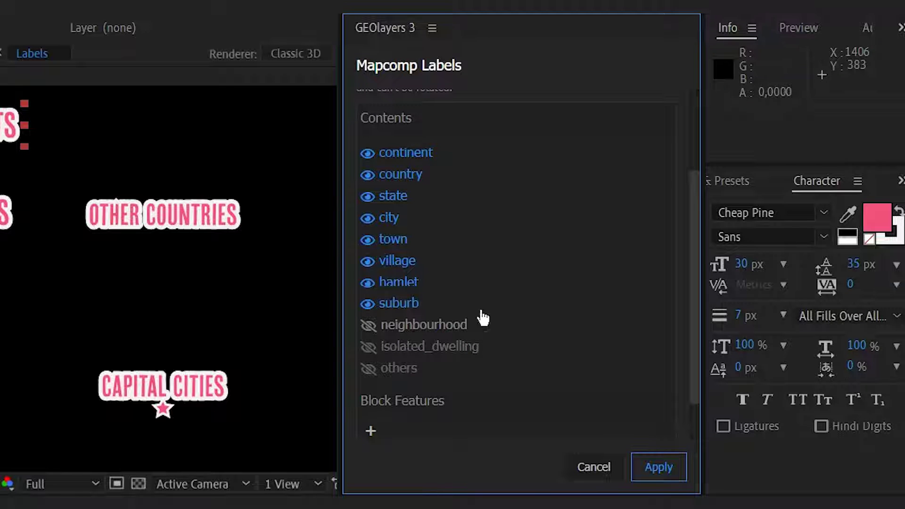
# - Add Genf to the Block Features list so it isn't labelled
pyautogui.scroll(-2, 424, 353)
pyautogui.click(371, 380)
pyautogui.click(371, 379)
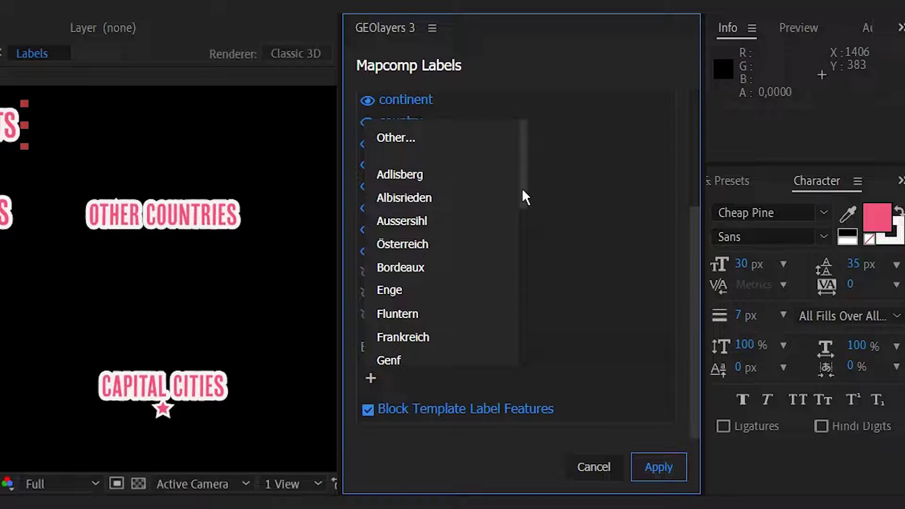
pyautogui.moveTo(523, 191); pyautogui.dragTo(521, 238)
pyautogui.click(460, 226)
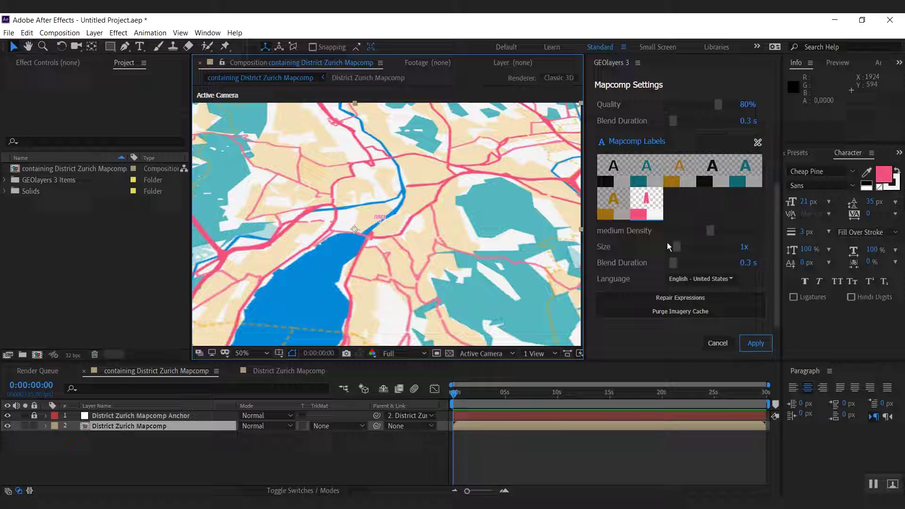
# - Set the Mapcomp Labels size to 1.5x and apply it
pyautogui.moveTo(677, 253); pyautogui.dragTo(697, 255)
pyautogui.click(749, 246)
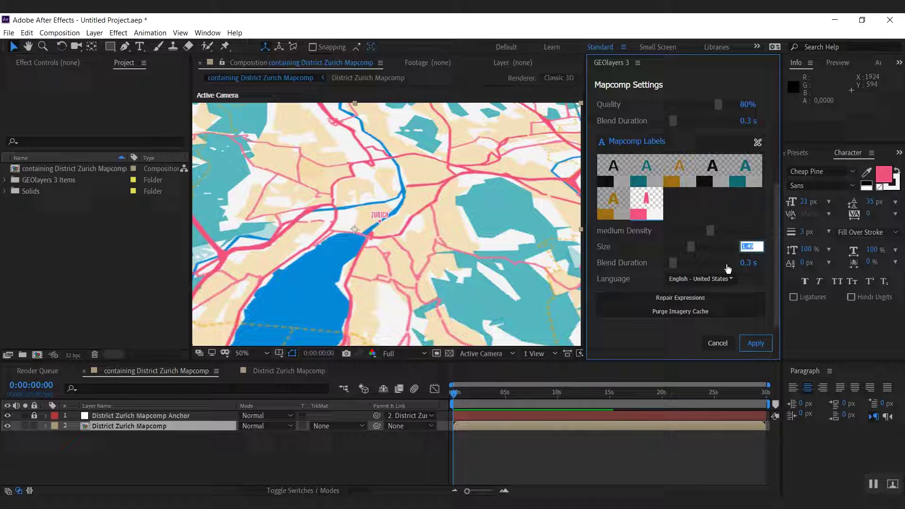
pyautogui.write('1.5')
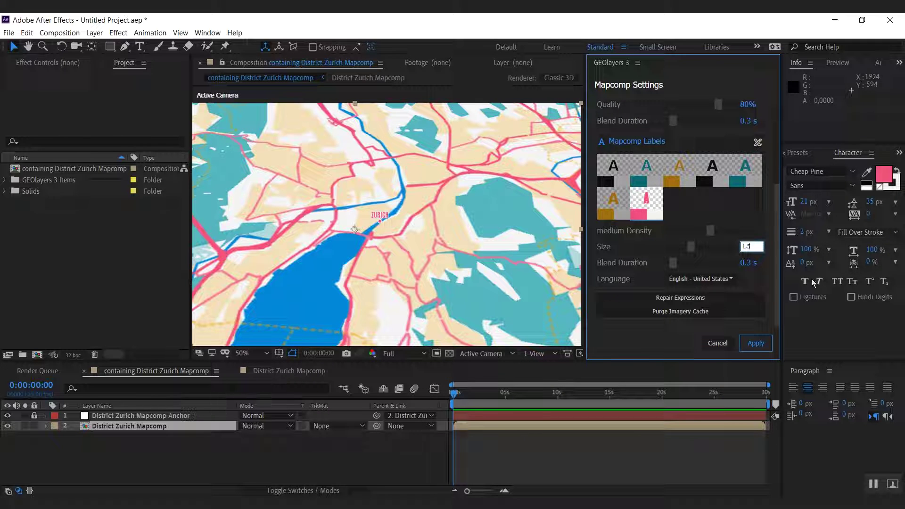
pyautogui.click(751, 215)
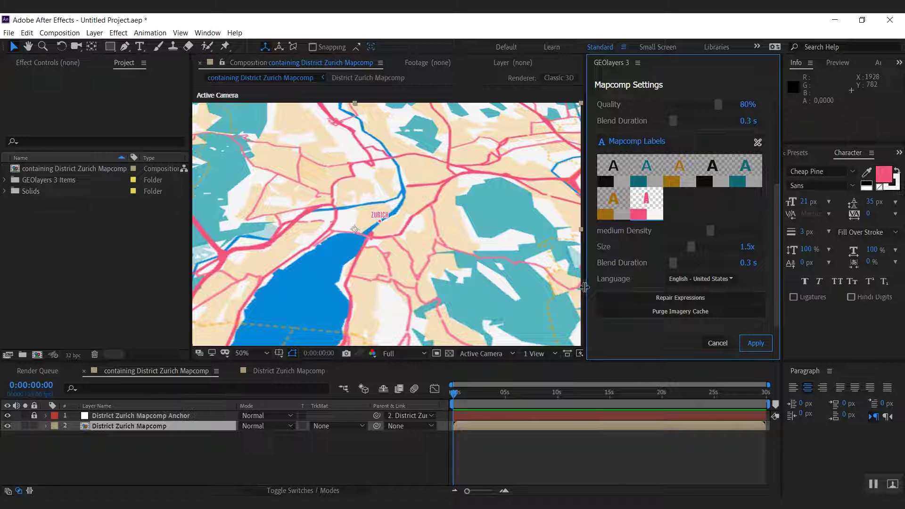
pyautogui.click(745, 352)
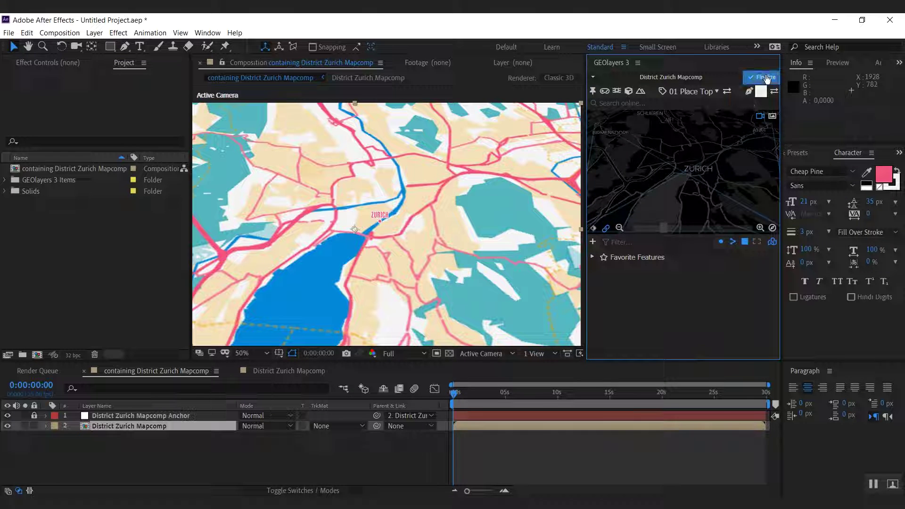
# - Finalize District Zurich Mapcomp, then return to the mapcomp list
pyautogui.click(761, 77)
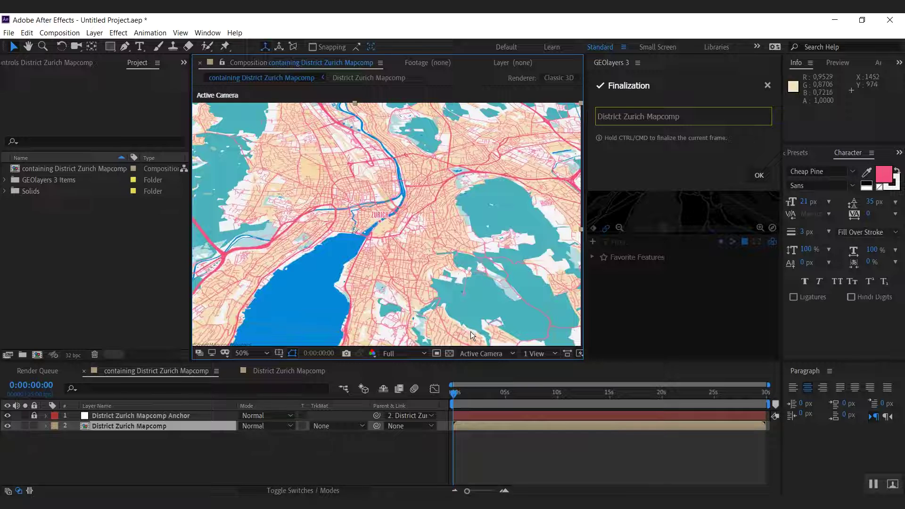
pyautogui.click(758, 175)
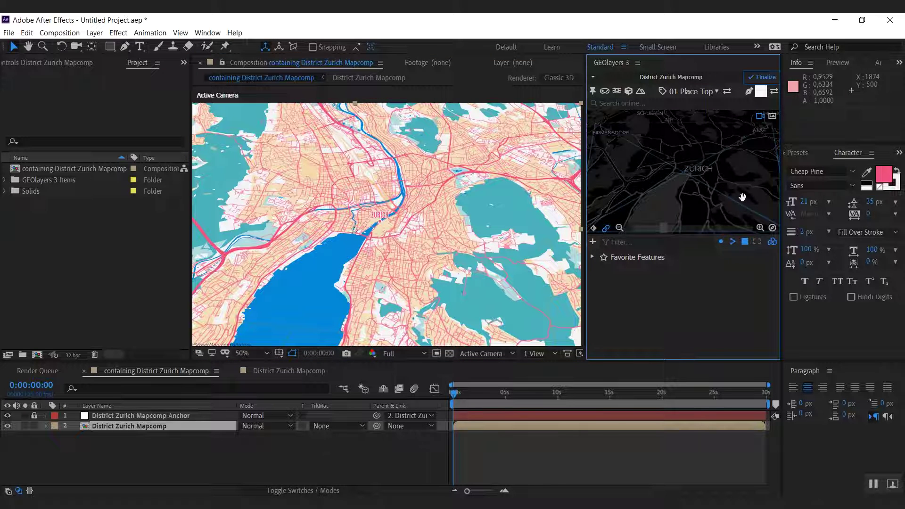
pyautogui.click(595, 82)
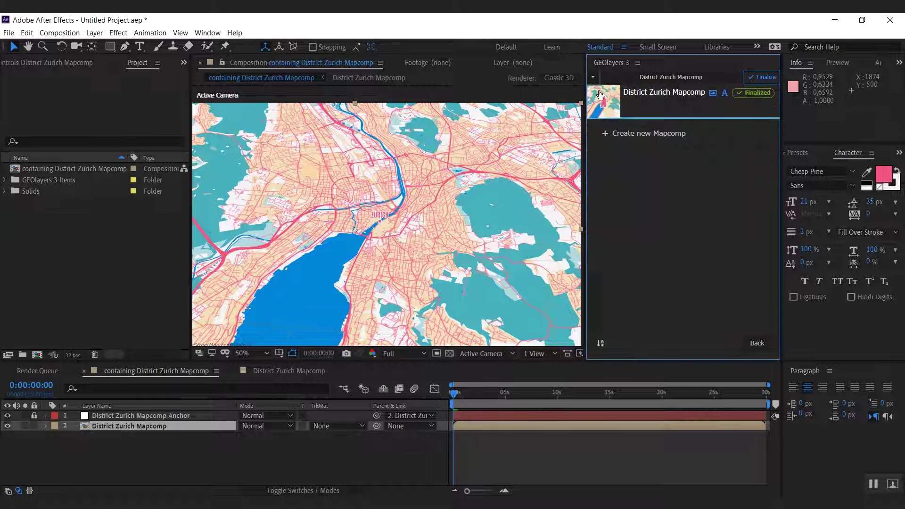
# - Edit the mapcomp's Basic imagery style and set its line width to 2x
pyautogui.click(629, 113)
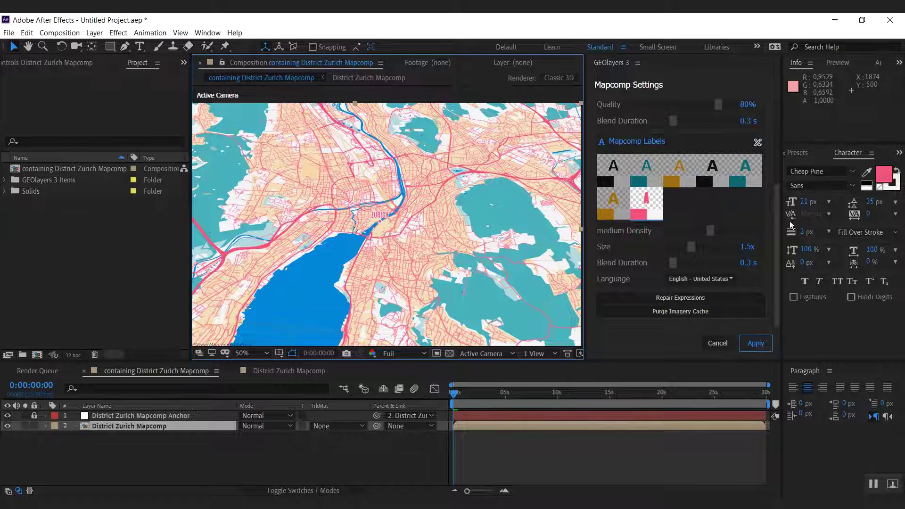
pyautogui.scroll(5, 683, 186)
pyautogui.moveTo(616, 187)
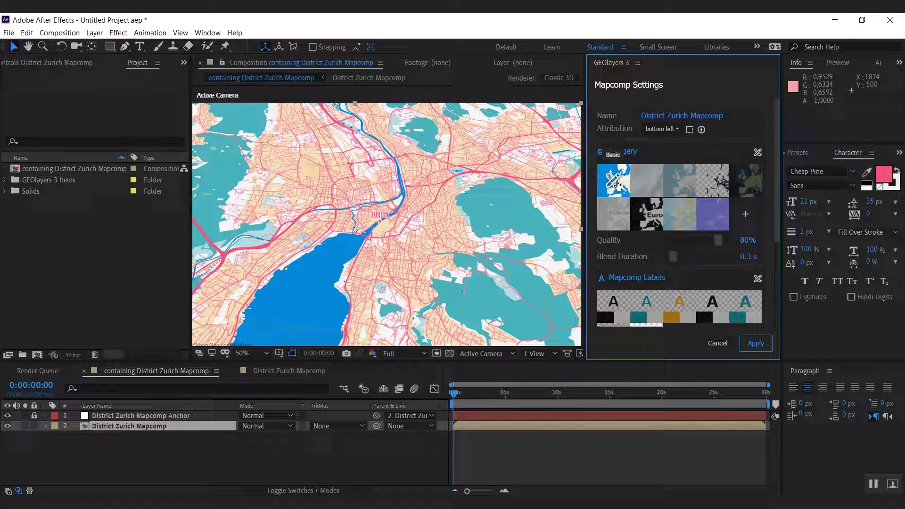
pyautogui.click(613, 180)
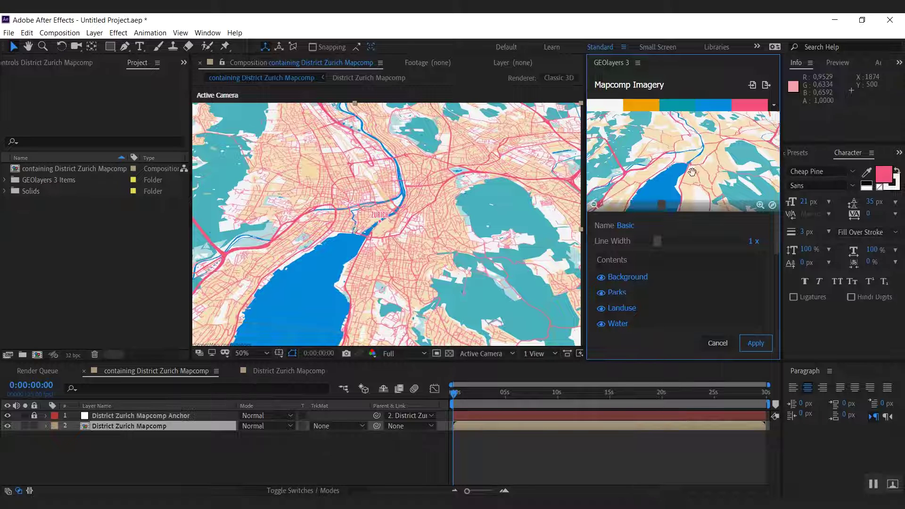
pyautogui.moveTo(692, 171); pyautogui.dragTo(702, 161)
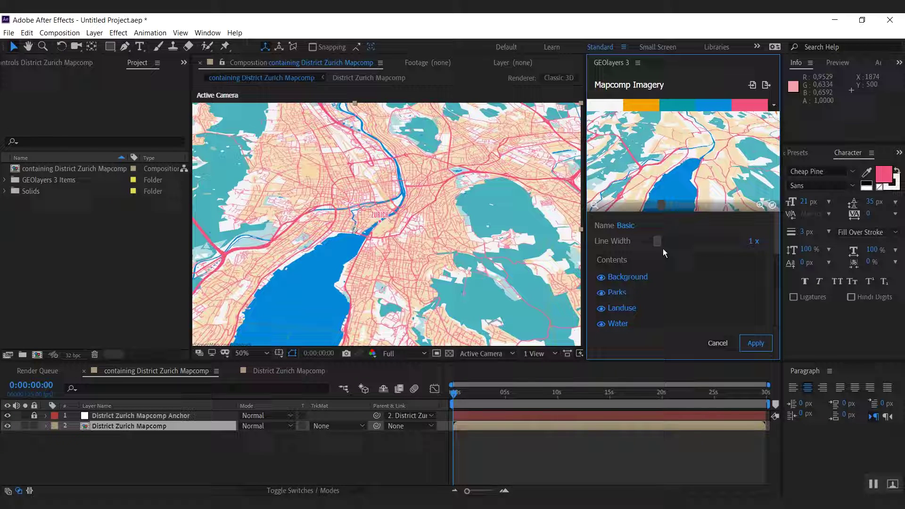
pyautogui.moveTo(656, 244); pyautogui.dragTo(687, 244)
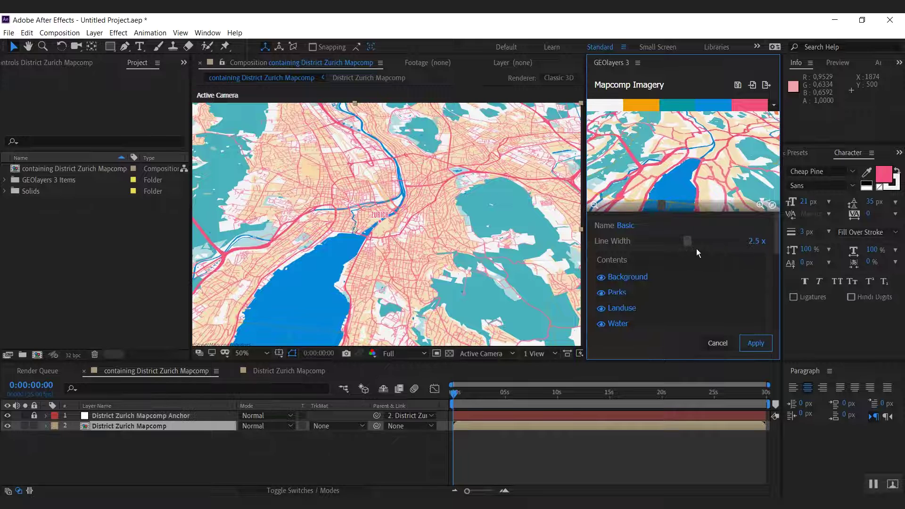
pyautogui.click(755, 241)
pyautogui.write('2')
pyautogui.press('Return')
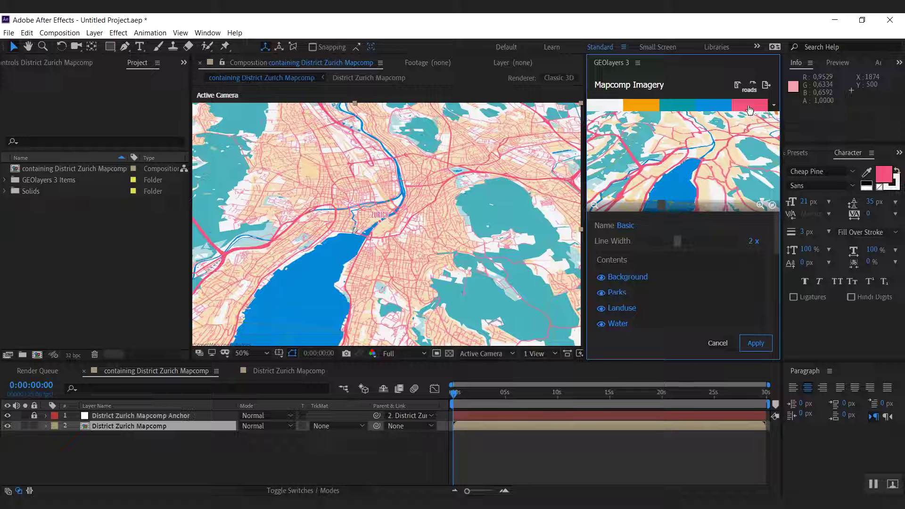
# - Change the roads colour to lighter pink #f391ab and apply the imagery changes
pyautogui.click(751, 111)
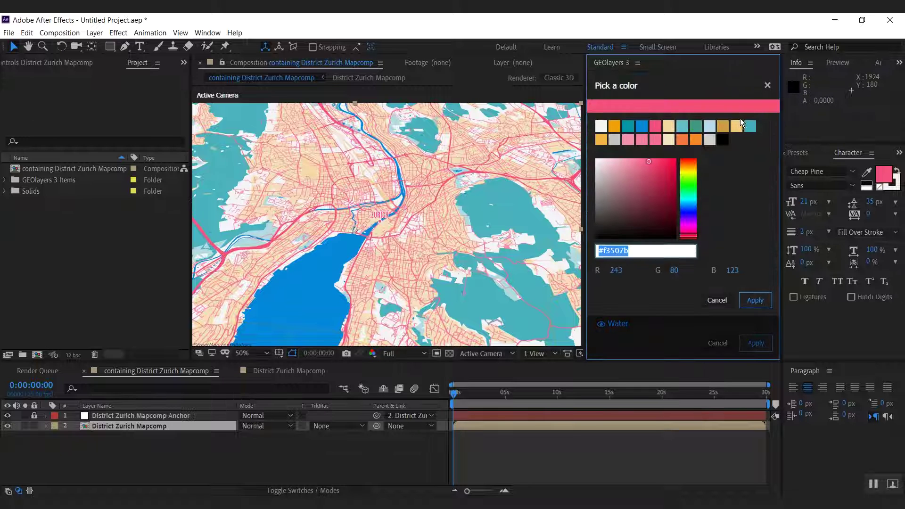
pyautogui.click(628, 141)
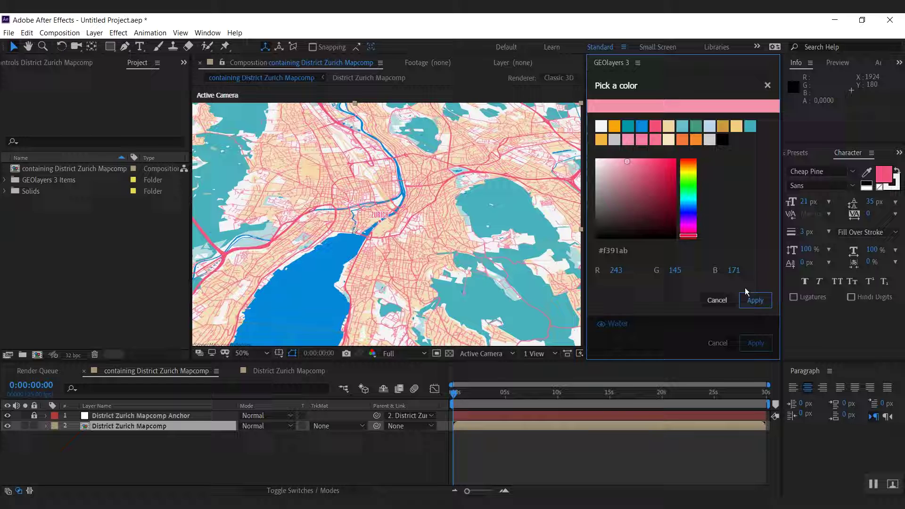
pyautogui.click(756, 300)
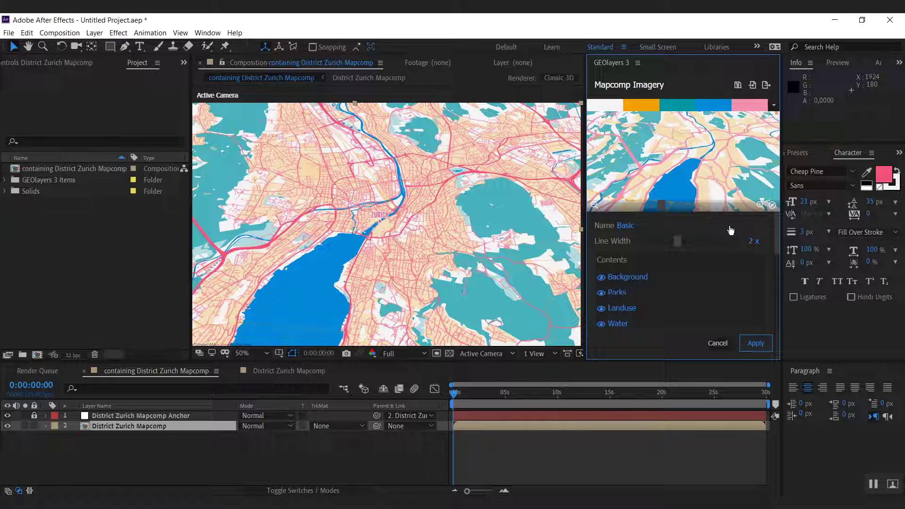
pyautogui.click(756, 344)
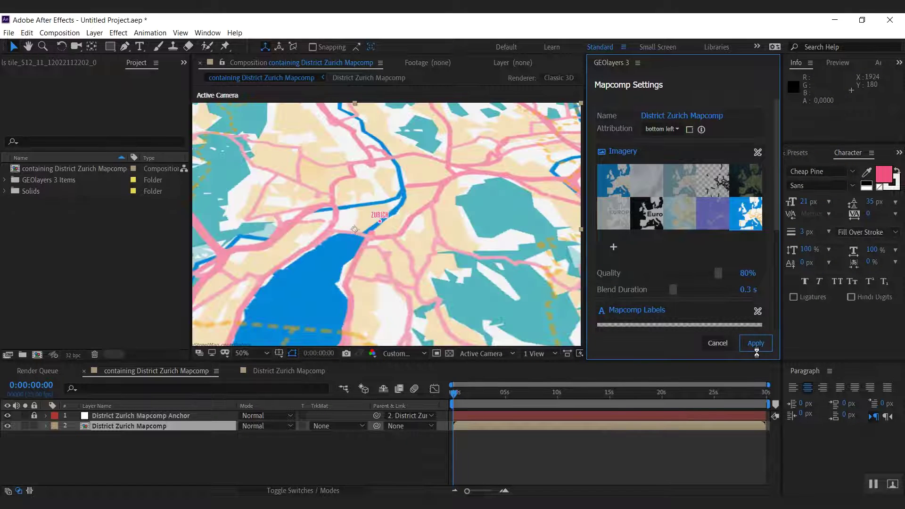
# - Apply the mapcomp settings and keyframe the map's latitude, longitude and zoom at about 4 seconds
pyautogui.click(755, 344)
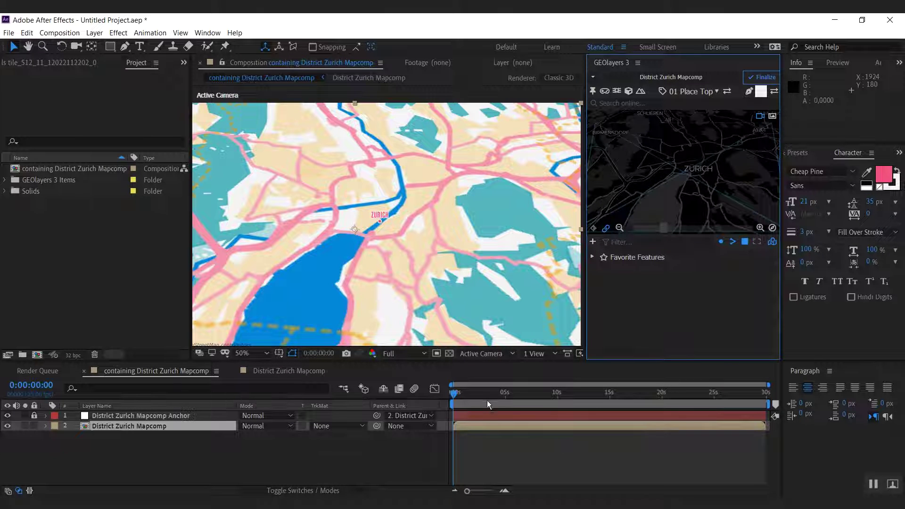
pyautogui.moveTo(493, 398); pyautogui.dragTo(505, 397)
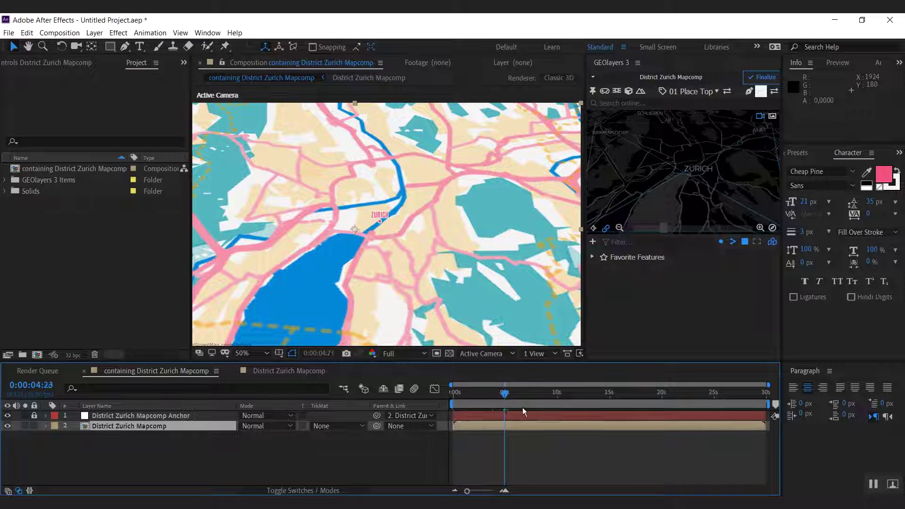
pyautogui.click(594, 229)
# - At about 10 seconds, unlink the map preview from the mapcomp view and recentre it on Zurich
pyautogui.moveTo(550, 394); pyautogui.dragTo(558, 400)
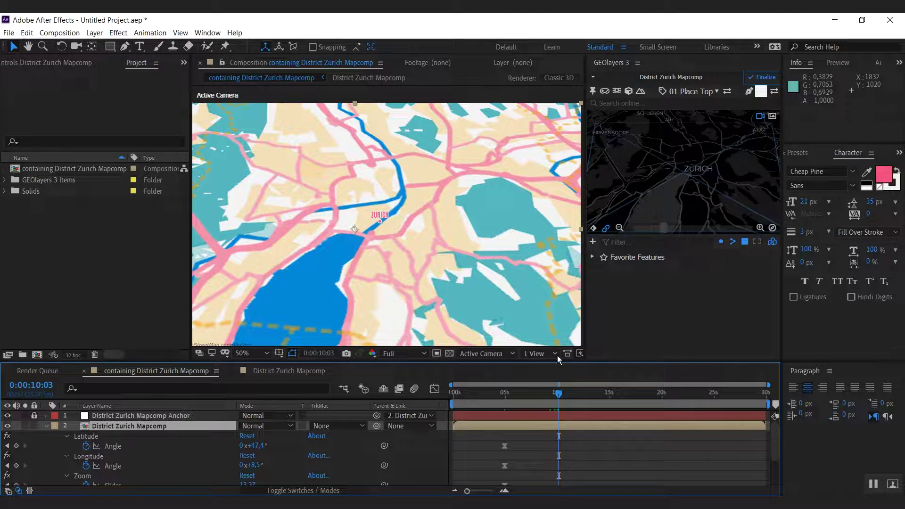
pyautogui.click(606, 230)
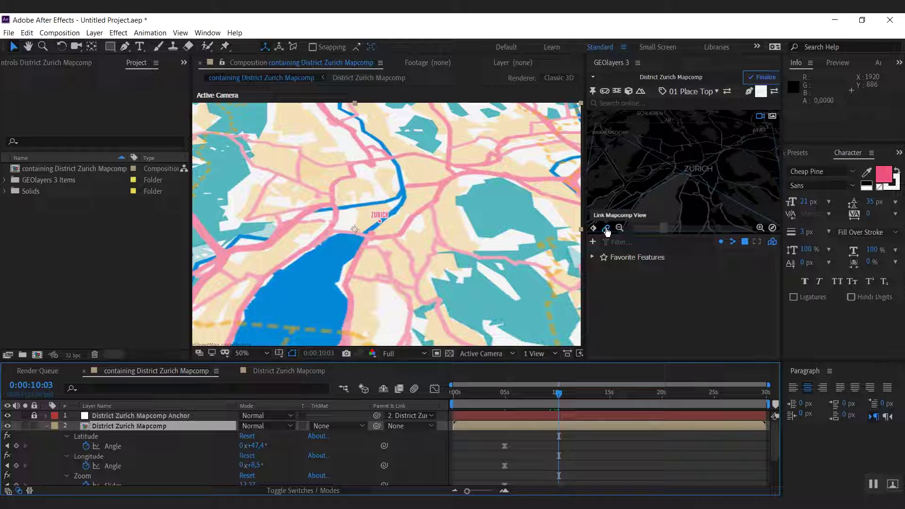
pyautogui.click(606, 230)
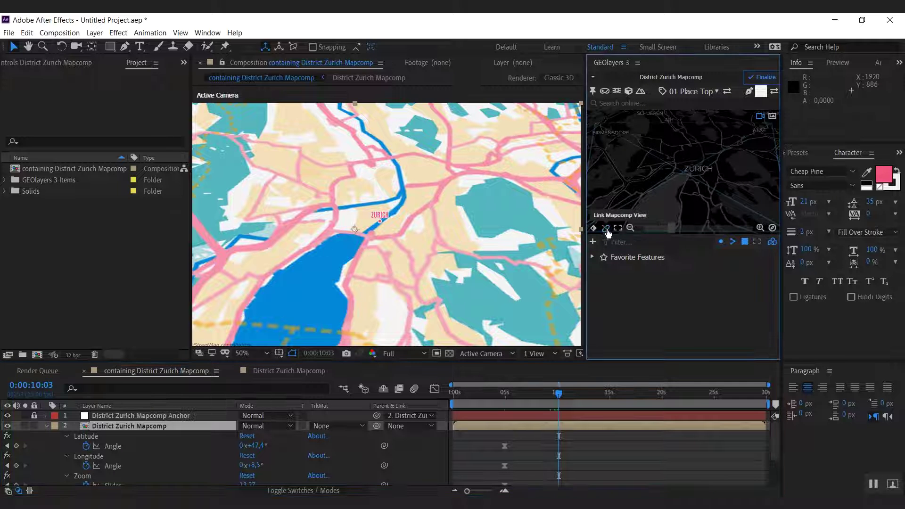
pyautogui.click(630, 229)
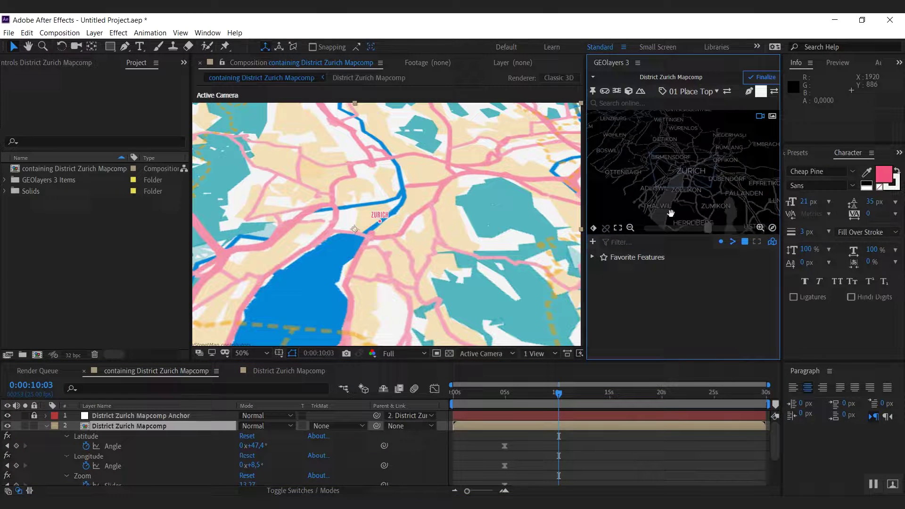
pyautogui.moveTo(636, 177); pyautogui.dragTo(678, 185)
pyautogui.scroll(5, 717, 203)
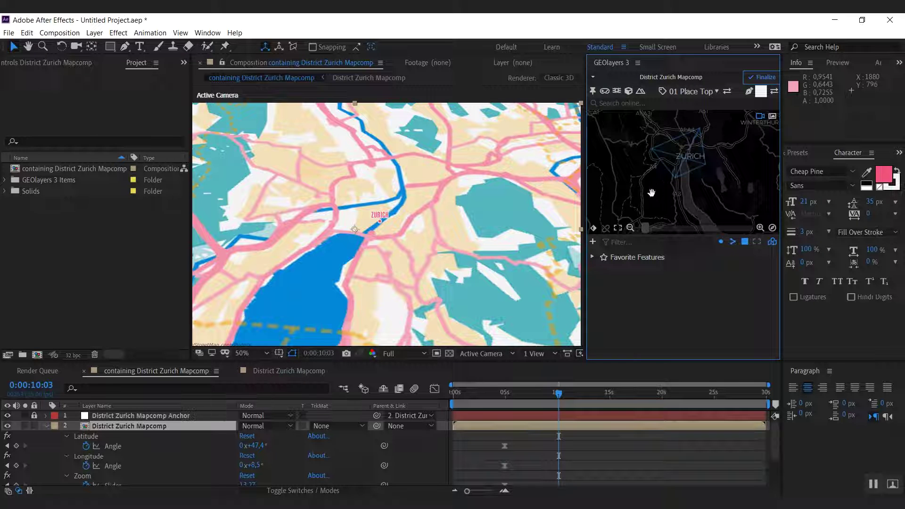
pyautogui.moveTo(639, 181); pyautogui.dragTo(661, 186)
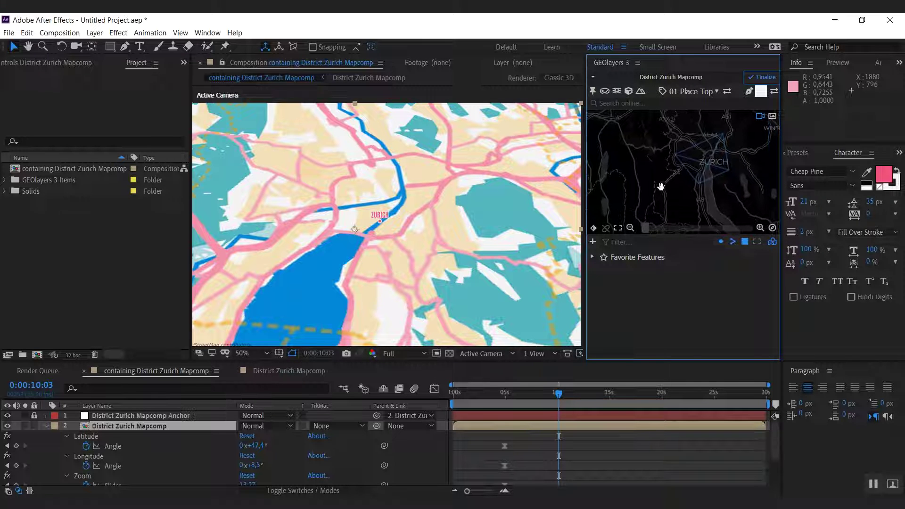
# - Zoom the preview out over Europe, reset its rotation, and frame a wider France–Switzerland view
pyautogui.click(630, 228)
pyautogui.click(630, 227)
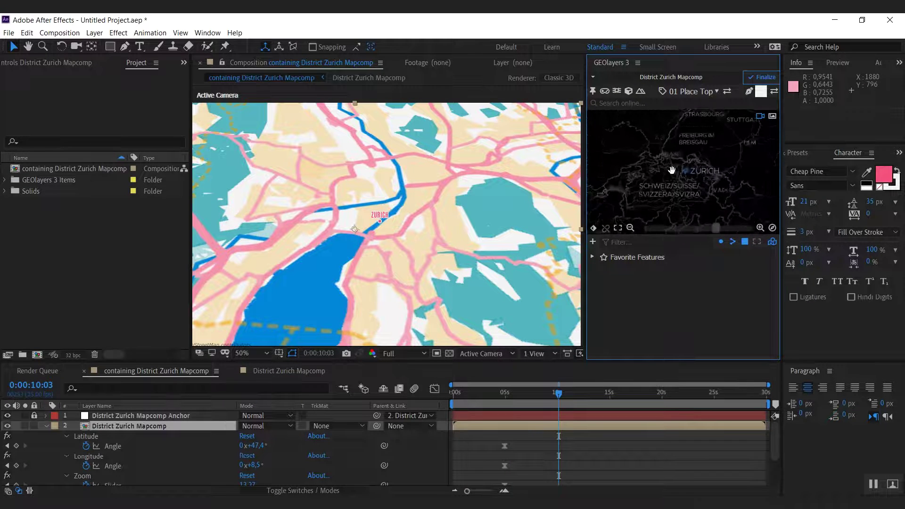
pyautogui.click(630, 228)
pyautogui.moveTo(680, 185); pyautogui.dragTo(668, 176)
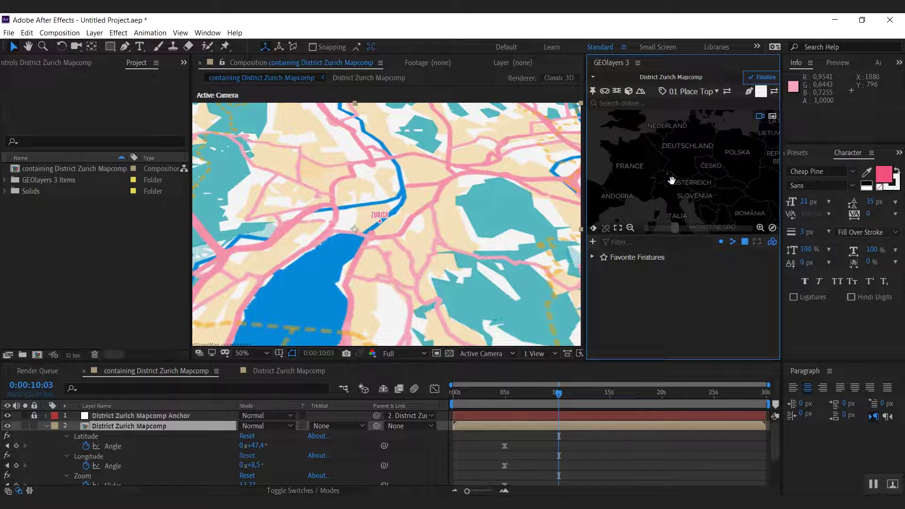
pyautogui.click(772, 228)
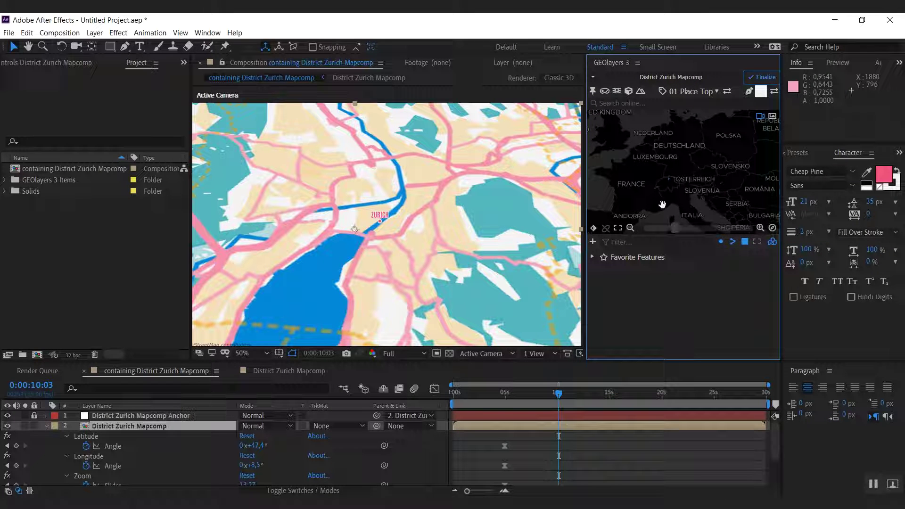
pyautogui.click(760, 228)
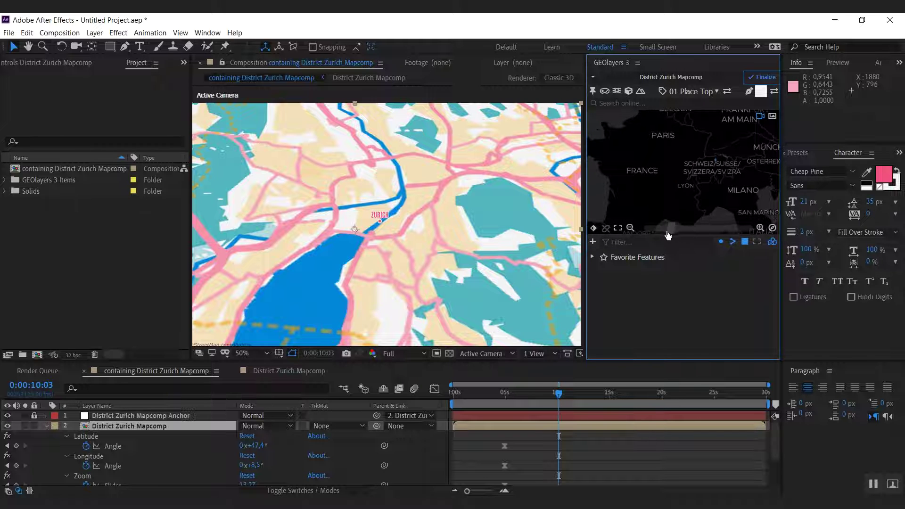
pyautogui.moveTo(670, 228); pyautogui.dragTo(637, 232)
pyautogui.moveTo(706, 178); pyautogui.dragTo(702, 182)
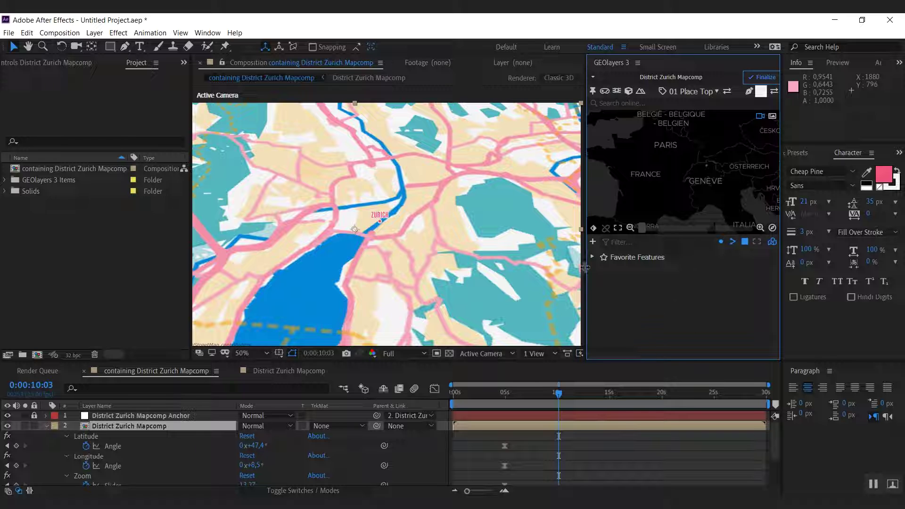
# - Keyframe the framed France–Switzerland view, check the zoomed-in Zurich start, and begin finalizing the mapcomp
pyautogui.click(618, 228)
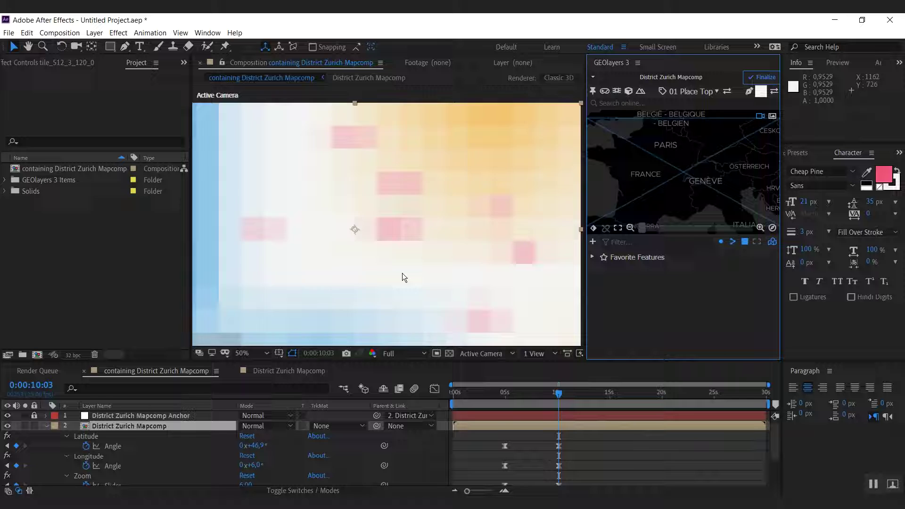
pyautogui.moveTo(779, 446)
pyautogui.mouseDown()
pyautogui.moveTo(777, 471)
pyautogui.moveTo(777, 445)
pyautogui.mouseUp()
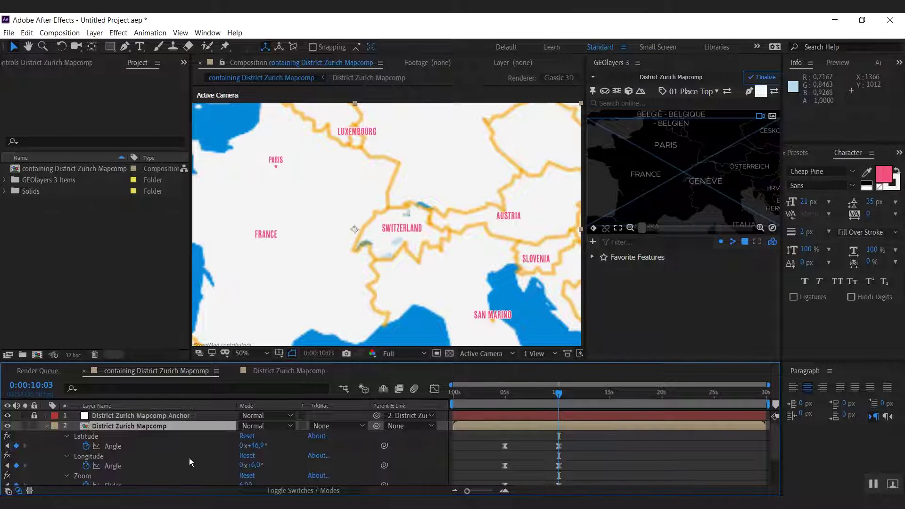
pyautogui.moveTo(547, 395); pyautogui.dragTo(571, 408)
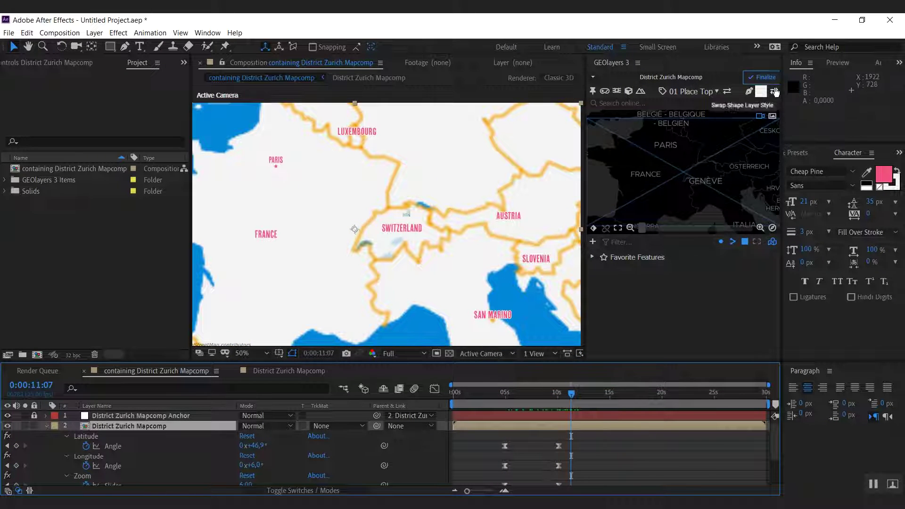
pyautogui.click(766, 78)
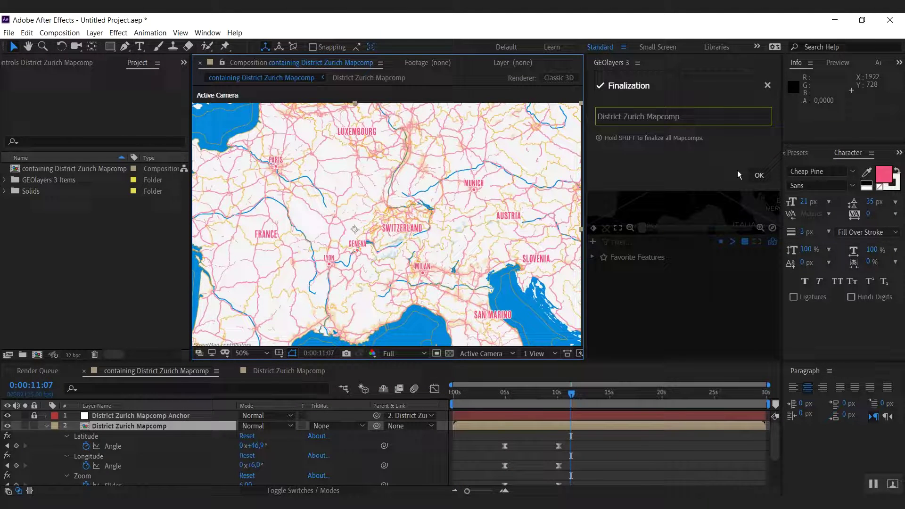
# - Preview the animation from about 4 seconds and confirm the District Zurich Mapcomp finalization
pyautogui.click(495, 398)
pyautogui.press('space')
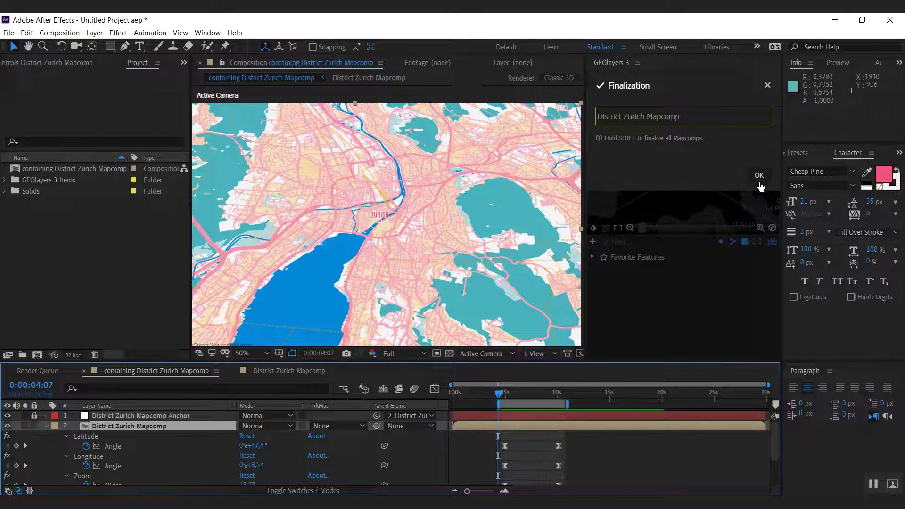
pyautogui.click(758, 175)
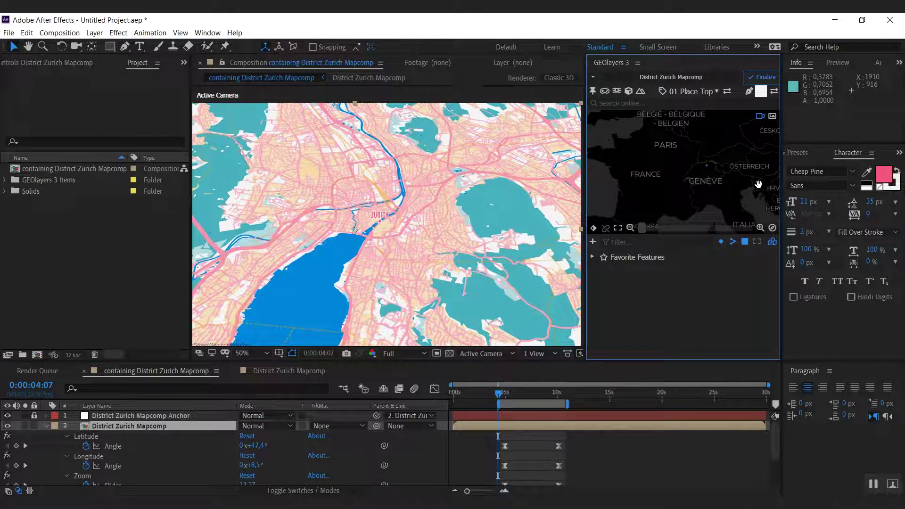
# - Duplicate the District Zurich Mapcomp with Split Imagery and Labels, naming the label mapcomp 'Labels'
pyautogui.click(593, 77)
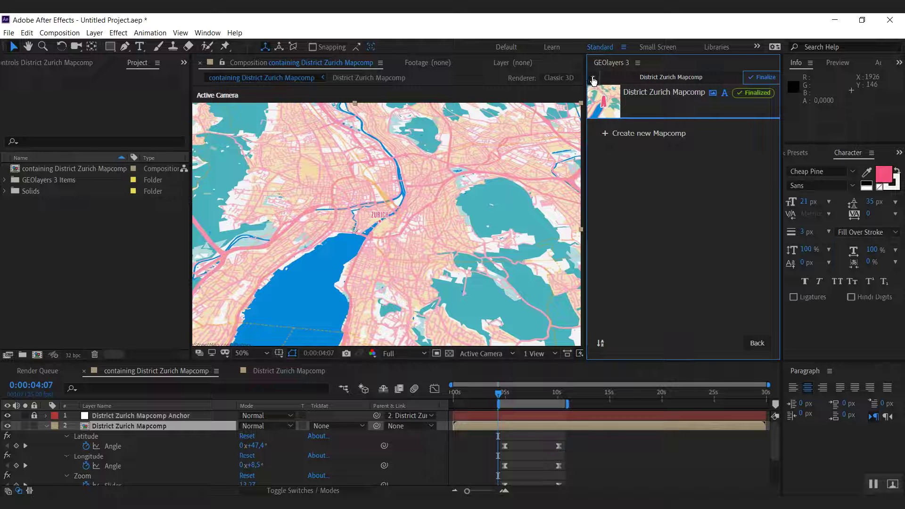
pyautogui.moveTo(629, 116)
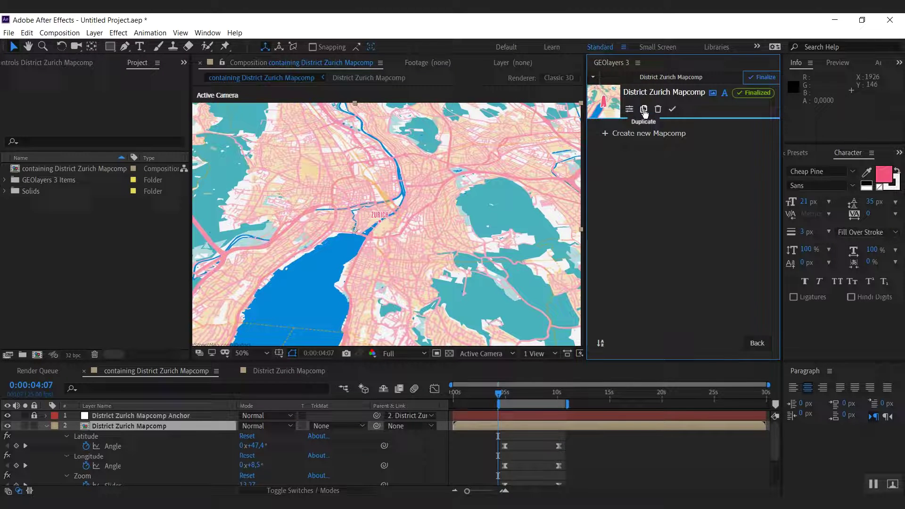
pyautogui.click(644, 109)
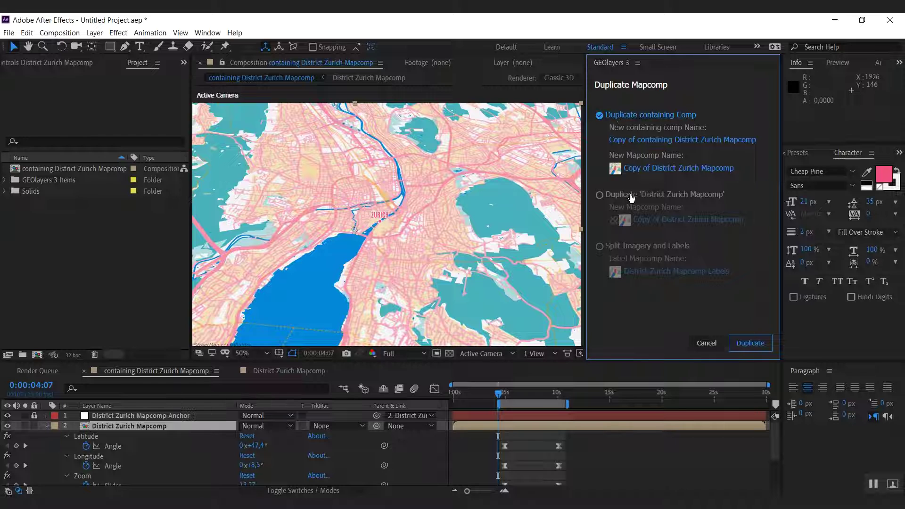
pyautogui.click(635, 251)
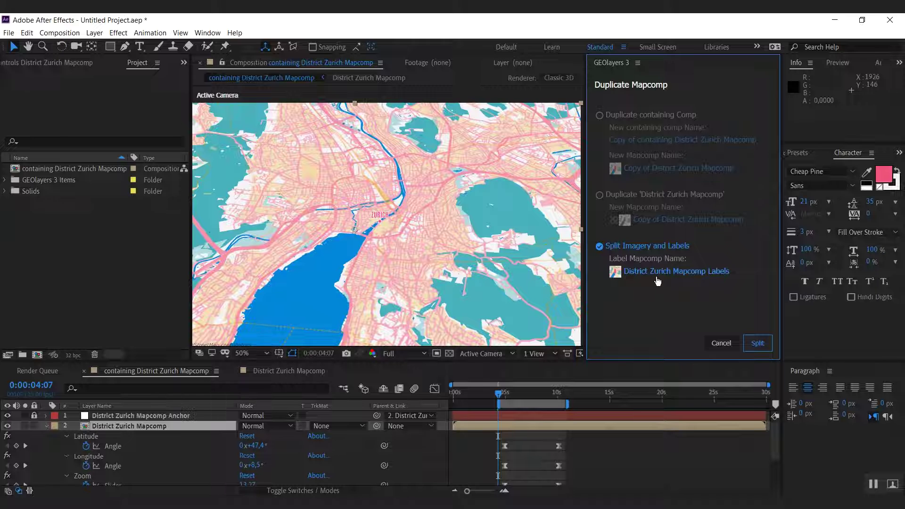
pyautogui.click(663, 274)
pyautogui.write('La')
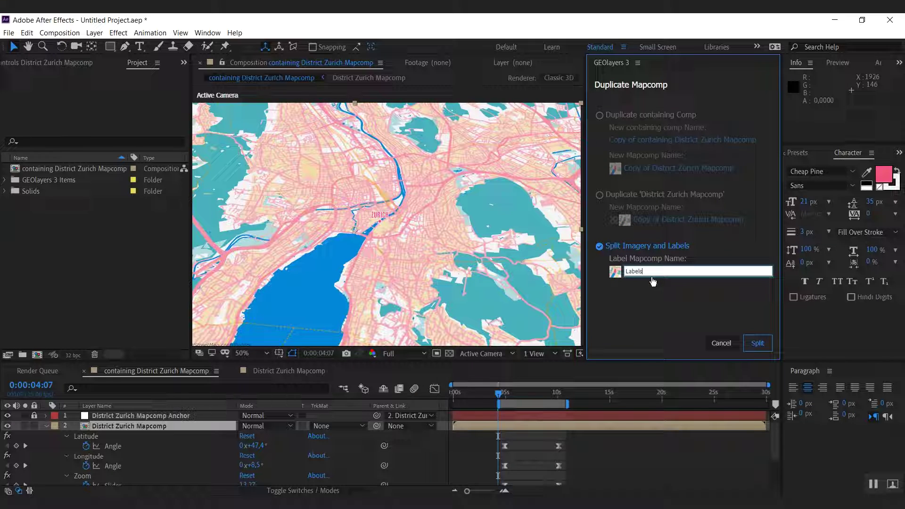
pyautogui.write('bels')
pyautogui.click(757, 343)
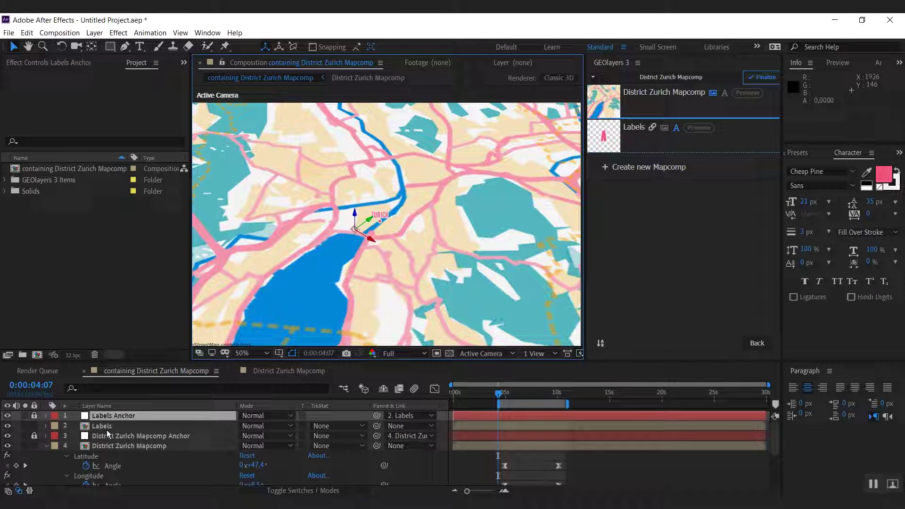
# - With the District Zurich Mapcomp layer selected, sort mapcomps by layer order and review around 7 seconds
pyautogui.moveTo(684, 107)
pyautogui.moveTo(677, 132)
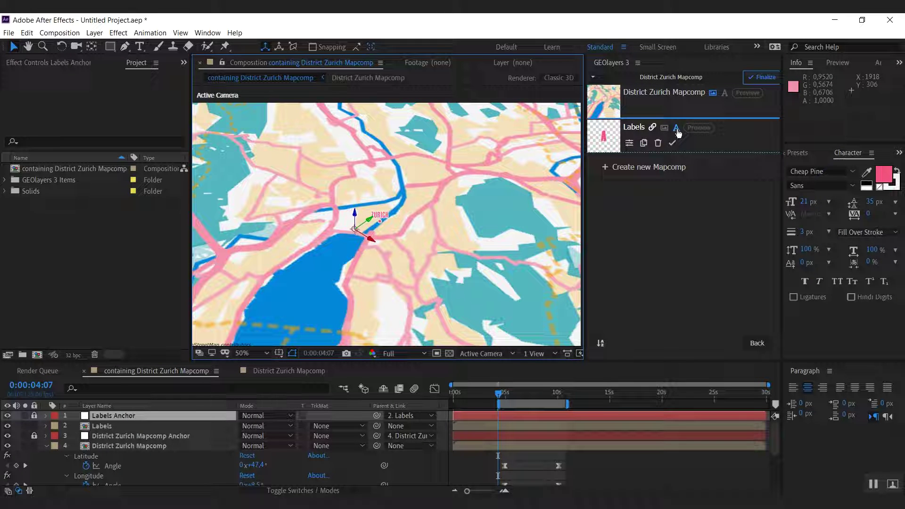
pyautogui.moveTo(640, 99)
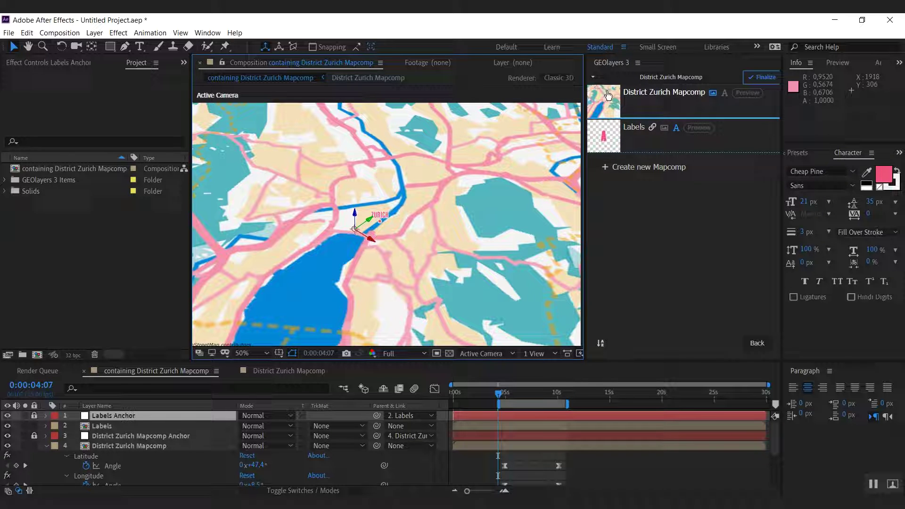
pyautogui.moveTo(627, 94)
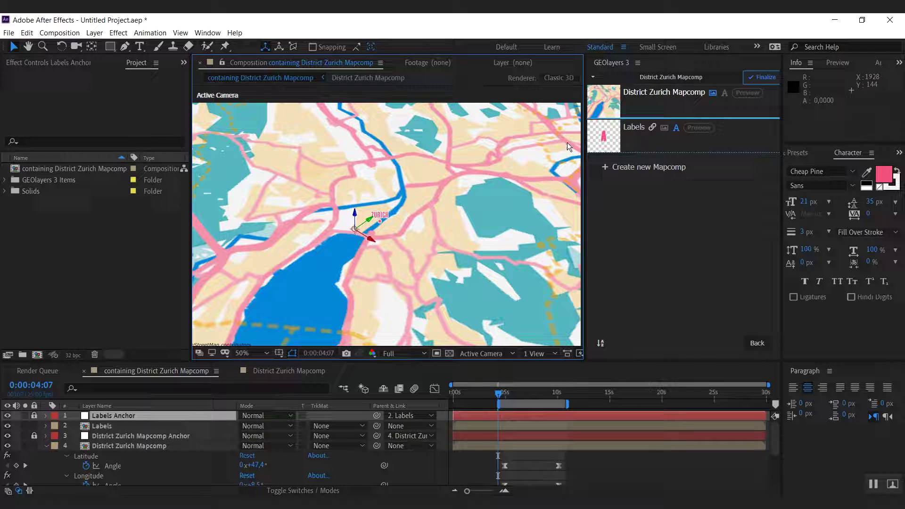
pyautogui.click(106, 446)
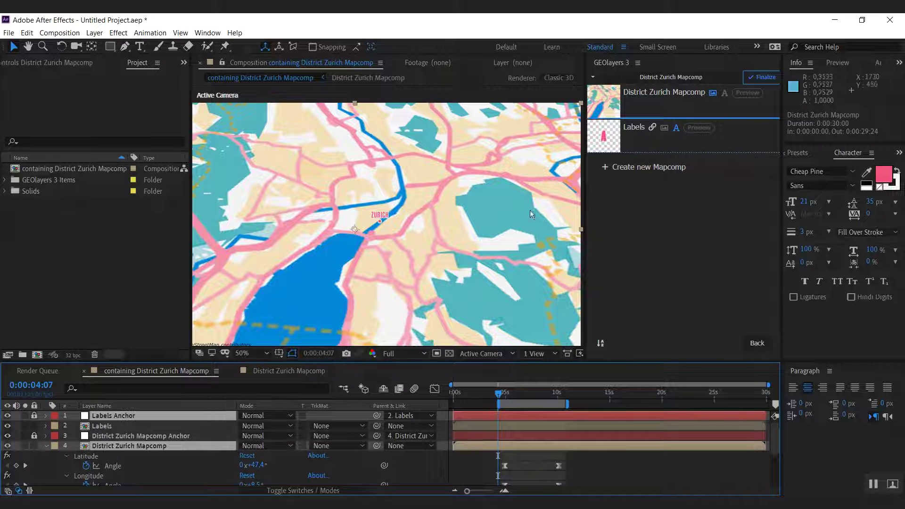
pyautogui.click(600, 345)
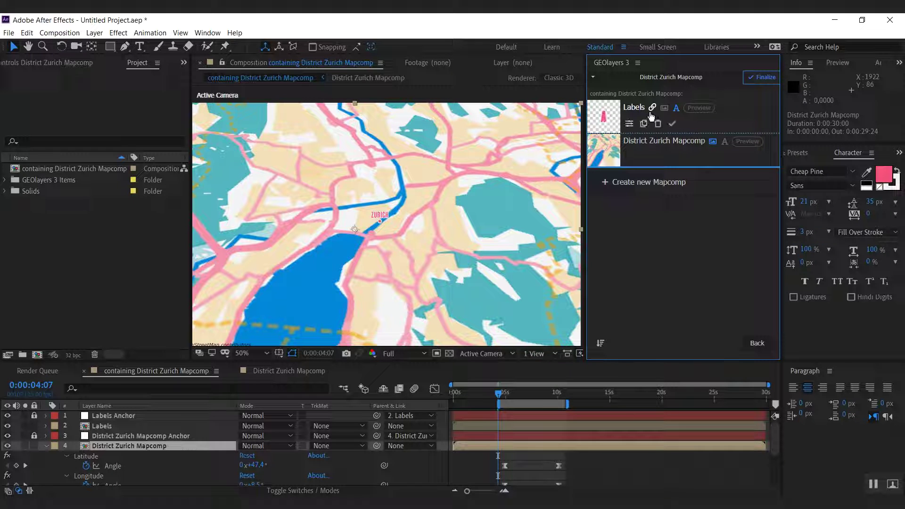
pyautogui.moveTo(627, 153)
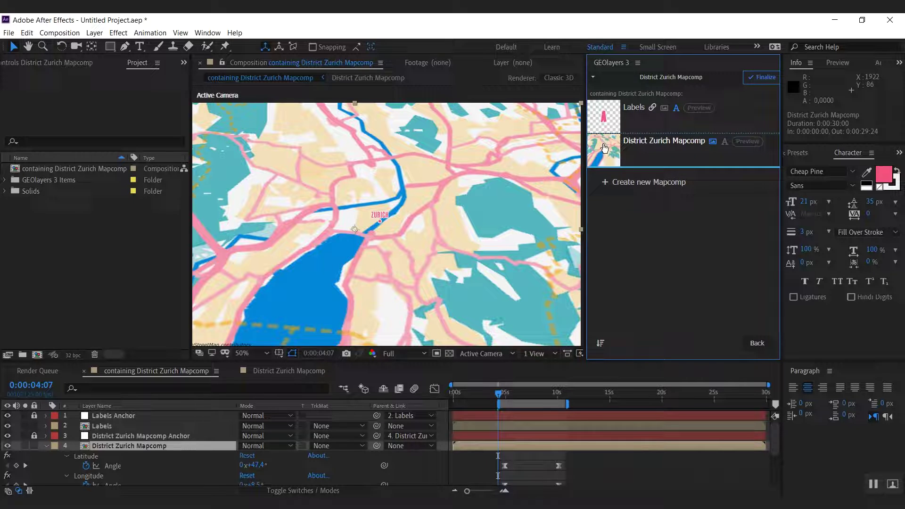
pyautogui.moveTo(498, 398)
pyautogui.mouseDown()
pyautogui.moveTo(532, 392)
pyautogui.moveTo(500, 395)
pyautogui.moveTo(513, 400)
pyautogui.mouseUp()
pyautogui.click(105, 427)
pyautogui.press('e')
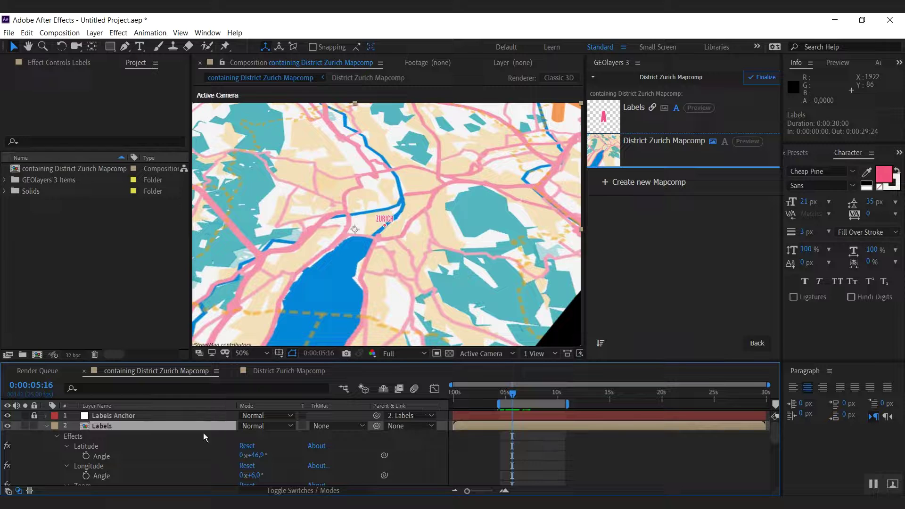
pyautogui.press('e')
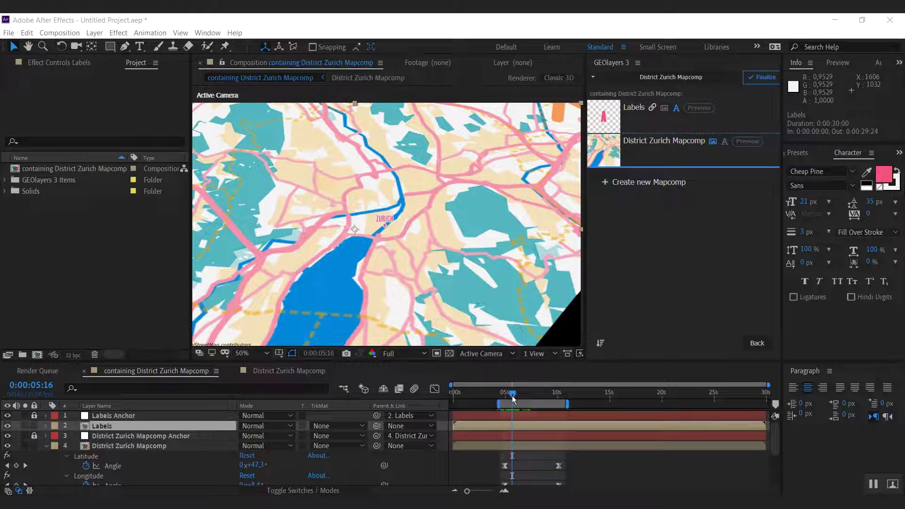
pyautogui.moveTo(504, 393)
pyautogui.mouseDown()
pyautogui.moveTo(542, 399)
pyautogui.moveTo(518, 404)
pyautogui.mouseUp()
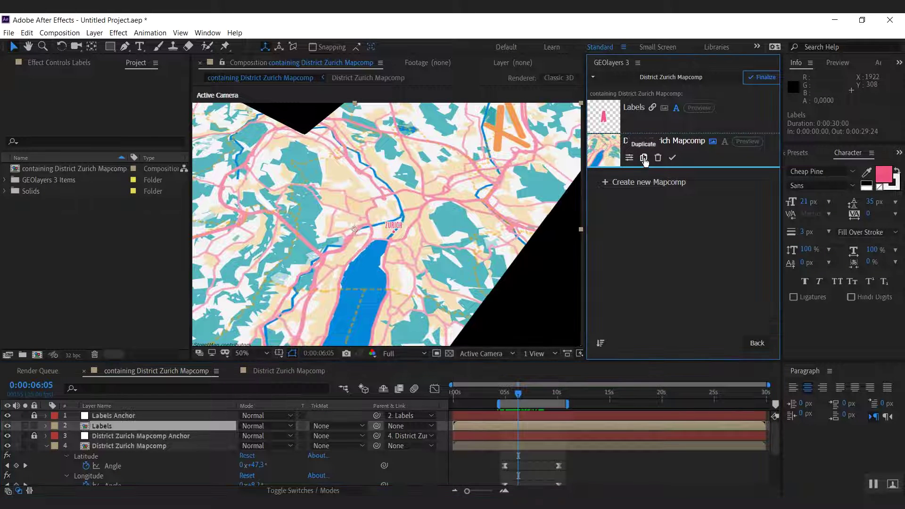
# - Set the Duplicate Mapcomp dialog to copy only the District Zurich Mapcomp, not its containing comp
pyautogui.click(644, 159)
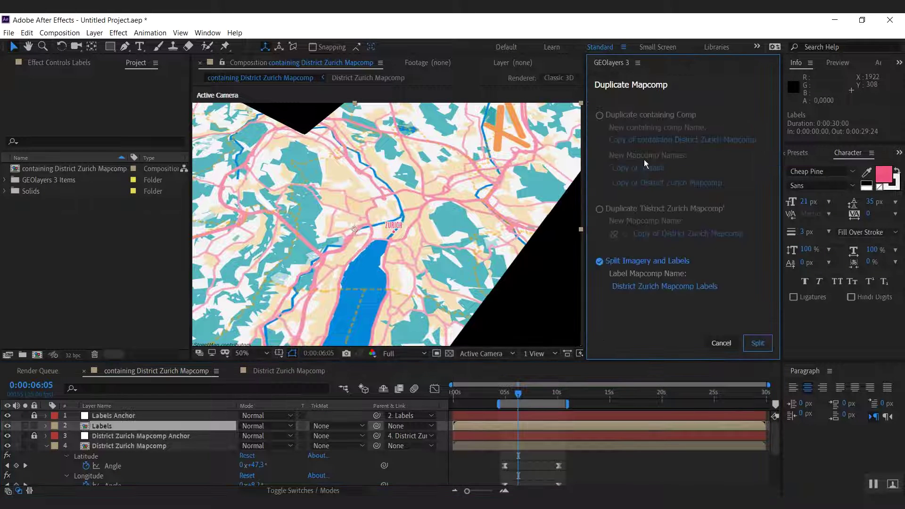
pyautogui.click(620, 213)
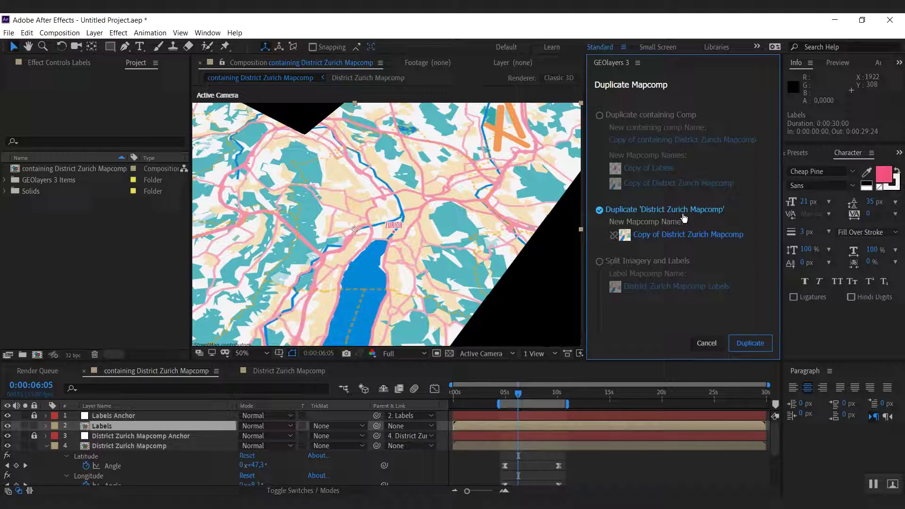
pyautogui.click(131, 446)
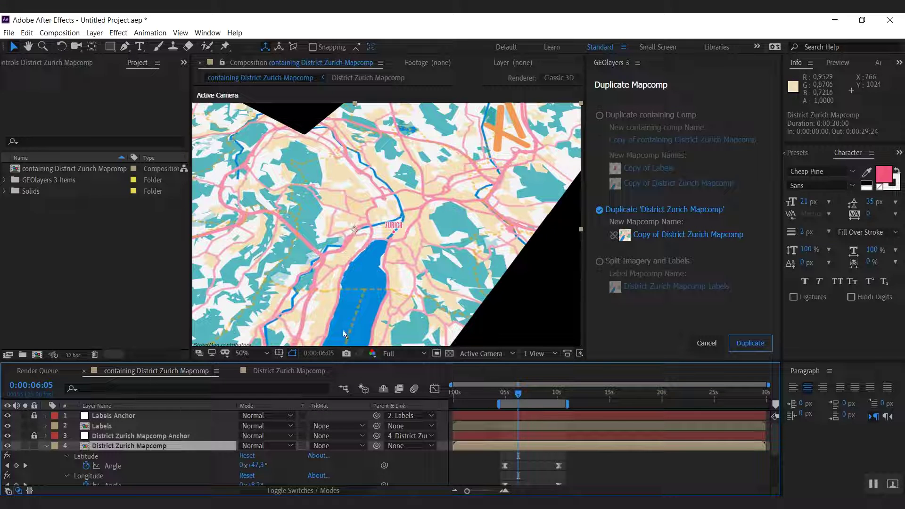
pyautogui.click(630, 118)
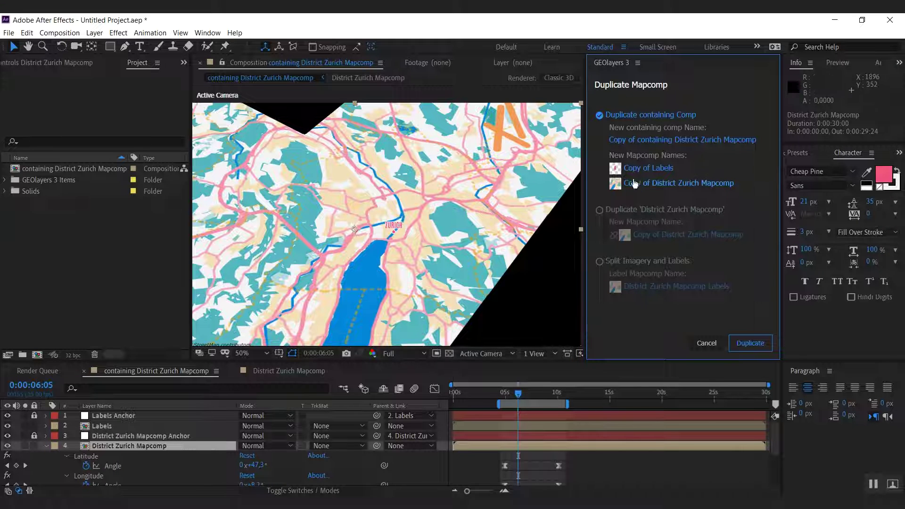
pyautogui.click(639, 210)
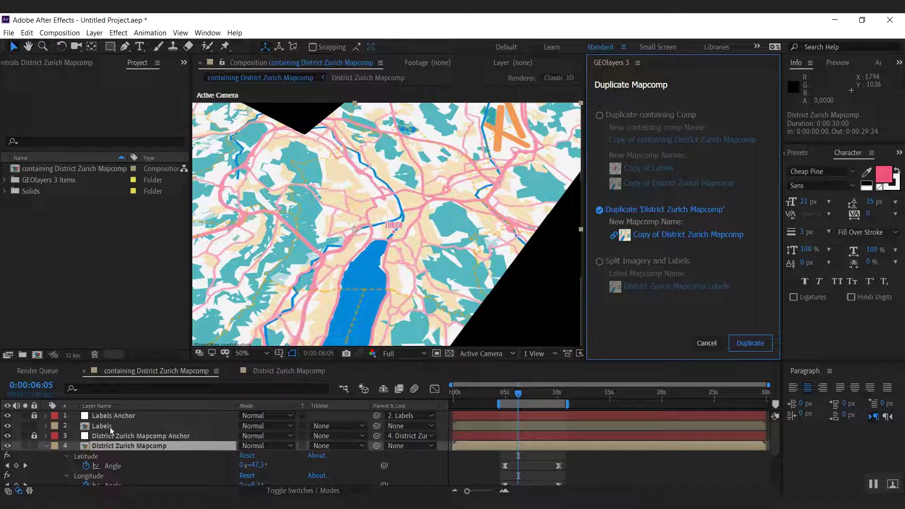
# - Create the mapcomp copy, move its two layers below Labels, and sort the list by layer order
pyautogui.click(752, 344)
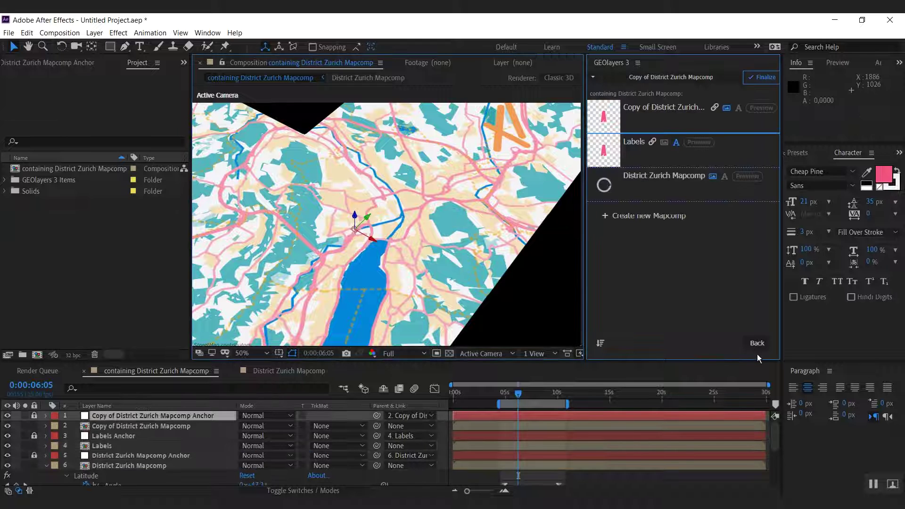
pyautogui.moveTo(164, 427); pyautogui.dragTo(166, 456)
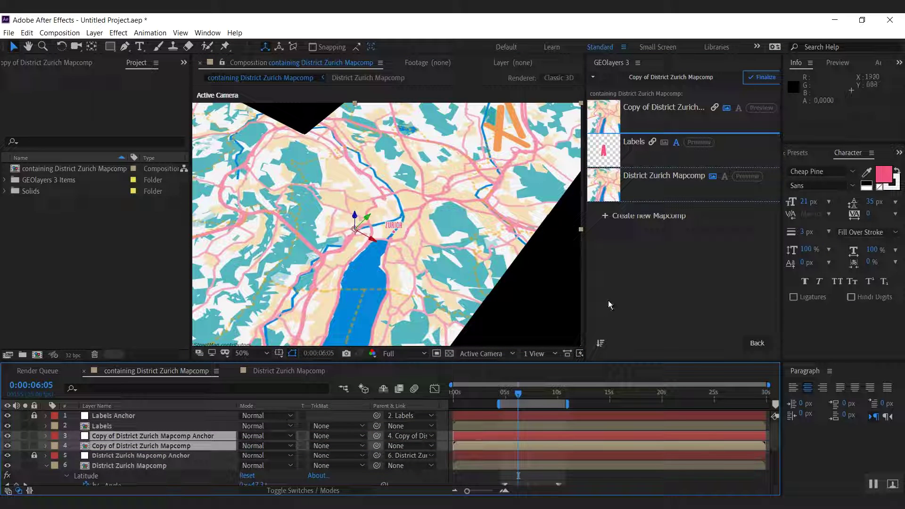
pyautogui.click(600, 344)
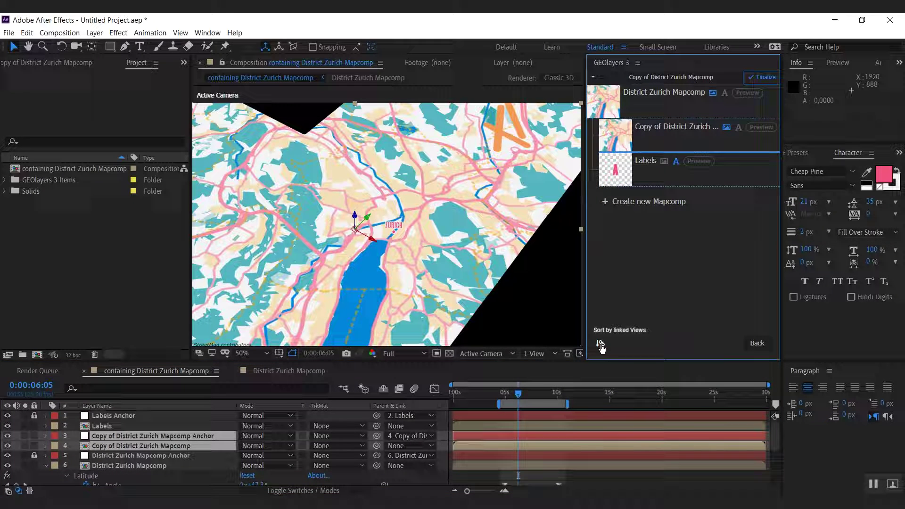
pyautogui.moveTo(627, 109)
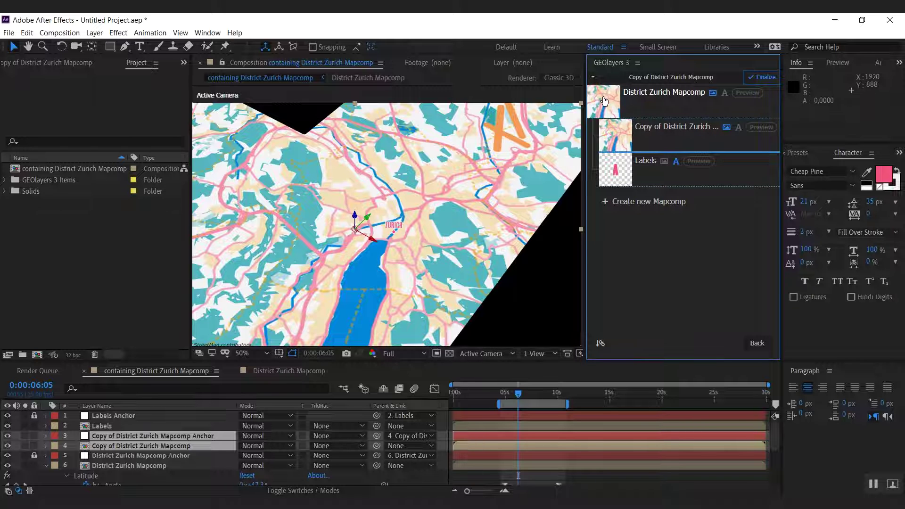
pyautogui.click(600, 343)
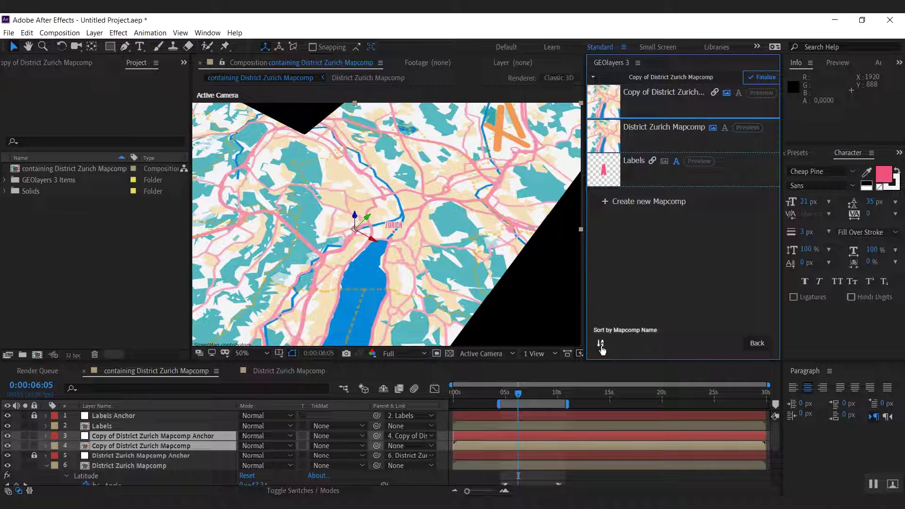
pyautogui.click(601, 344)
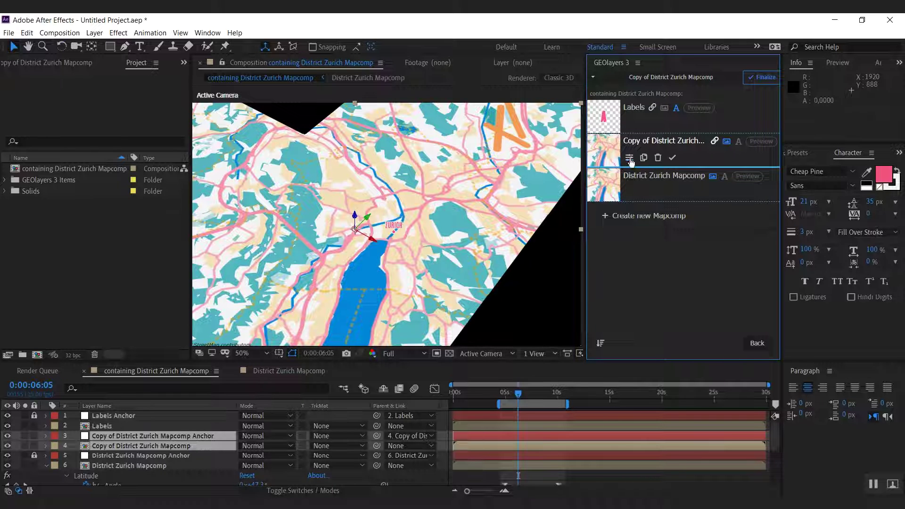
# - Rename the copied mapcomp to 'Overview' in its Mapcomp Settings
pyautogui.click(629, 158)
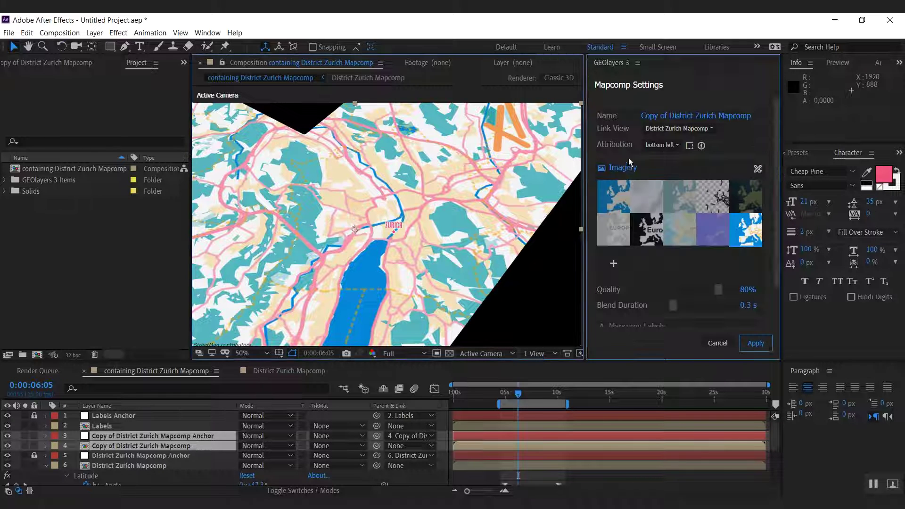
pyautogui.click(684, 118)
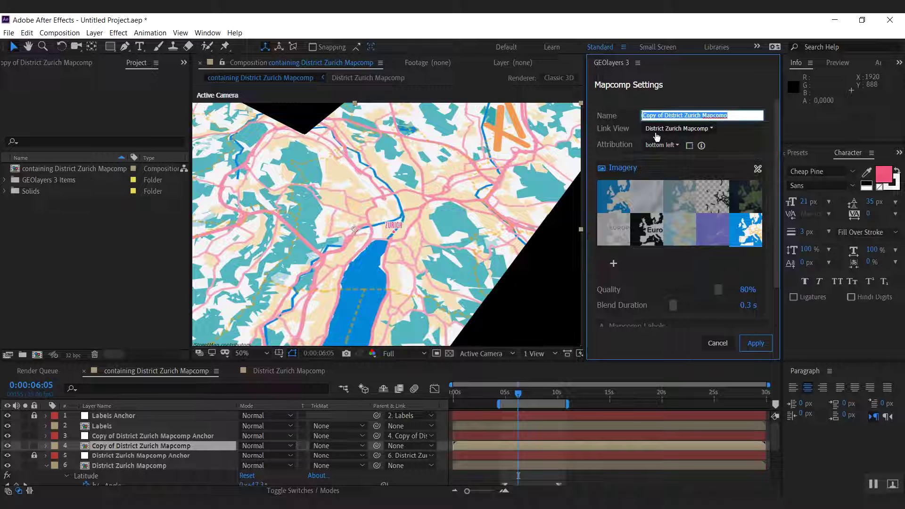
pyautogui.write('C')
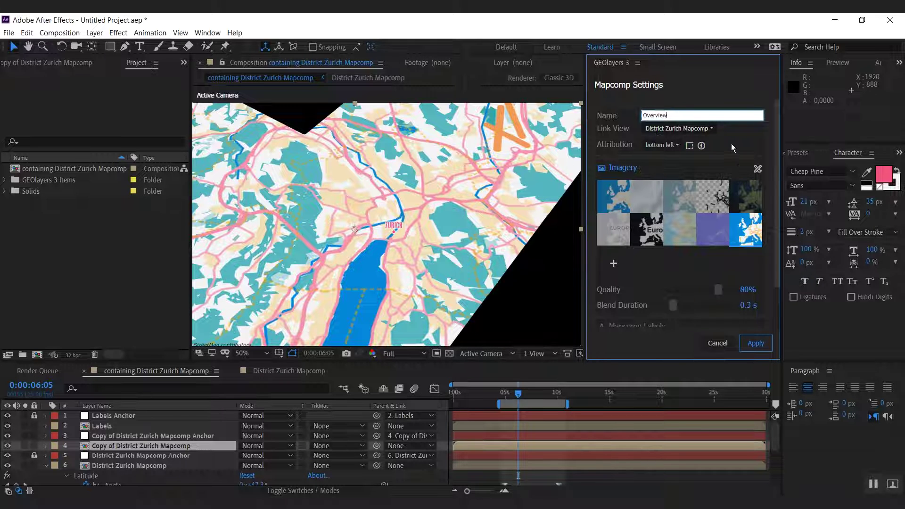
pyautogui.press('Return')
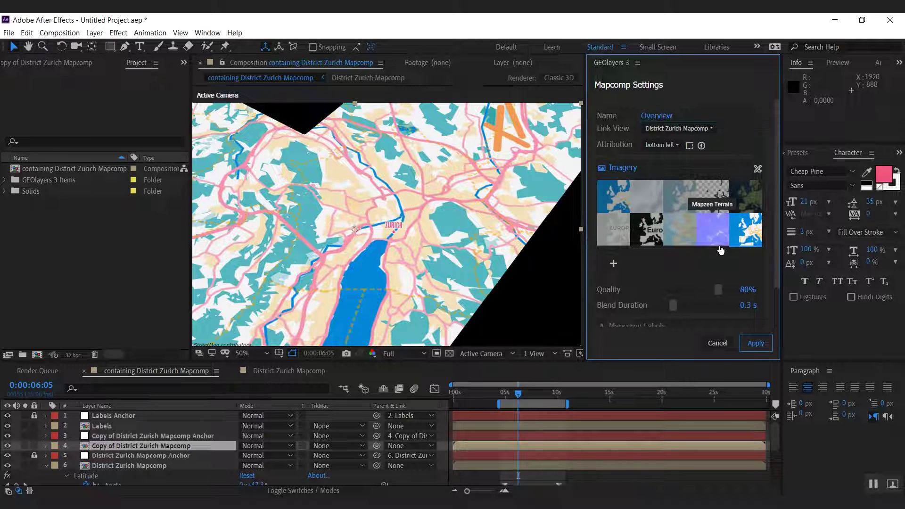
# - Edit the Basic imagery style to hide roads, buildings and rail
pyautogui.click(744, 233)
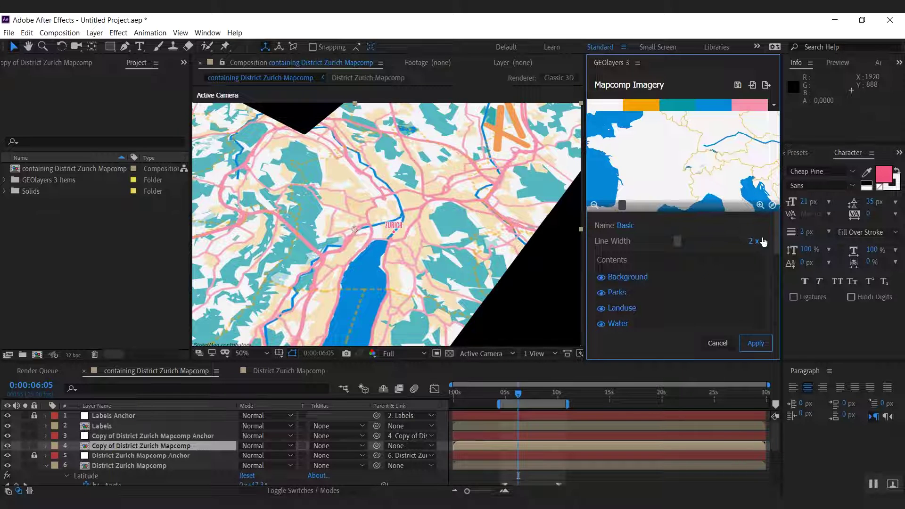
pyautogui.scroll(-2, 777, 254)
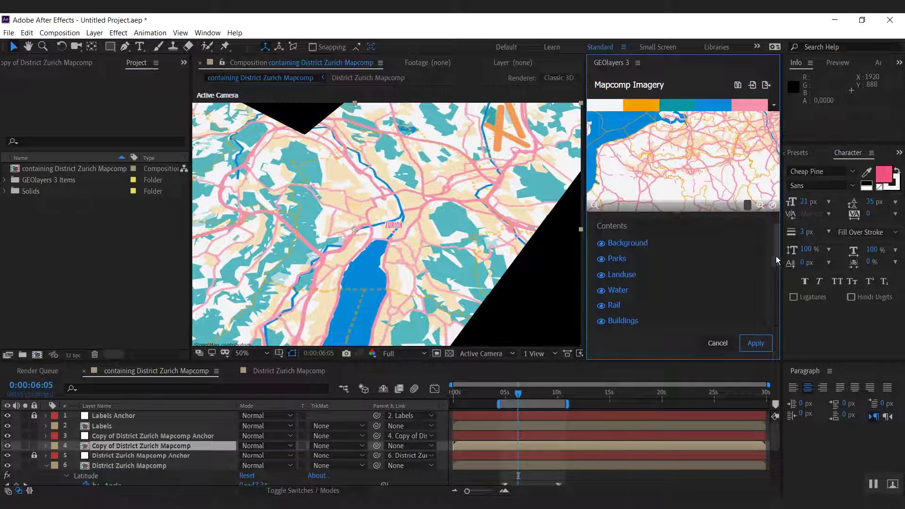
pyautogui.scroll(-1, 776, 259)
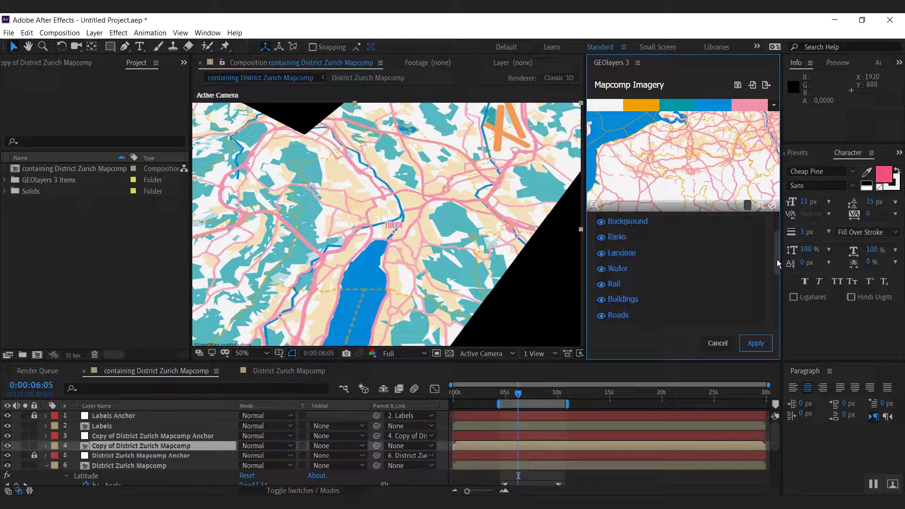
pyautogui.scroll(-3, 777, 259)
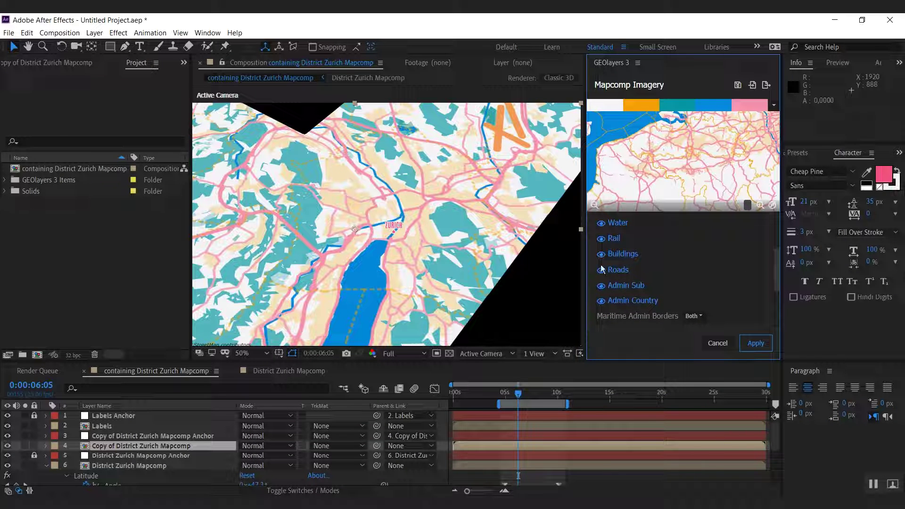
pyautogui.click(601, 270)
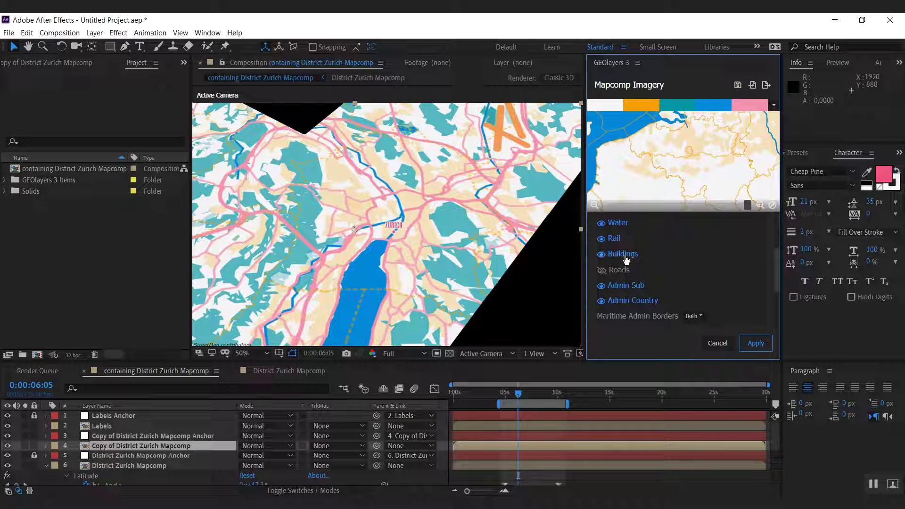
pyautogui.click(625, 257)
pyautogui.click(602, 238)
pyautogui.scroll(3, 778, 268)
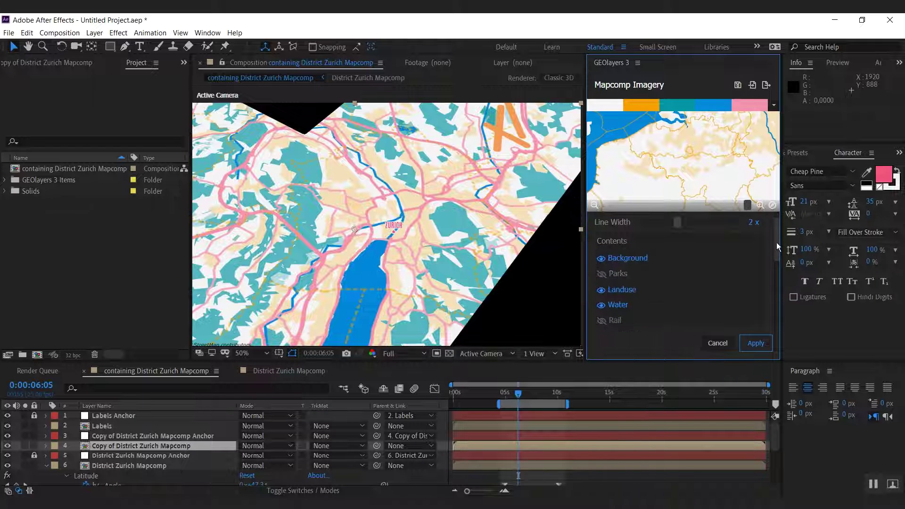
pyautogui.scroll(-3, 776, 243)
# - Set Maritime Admin Borders to Land
pyautogui.click(692, 279)
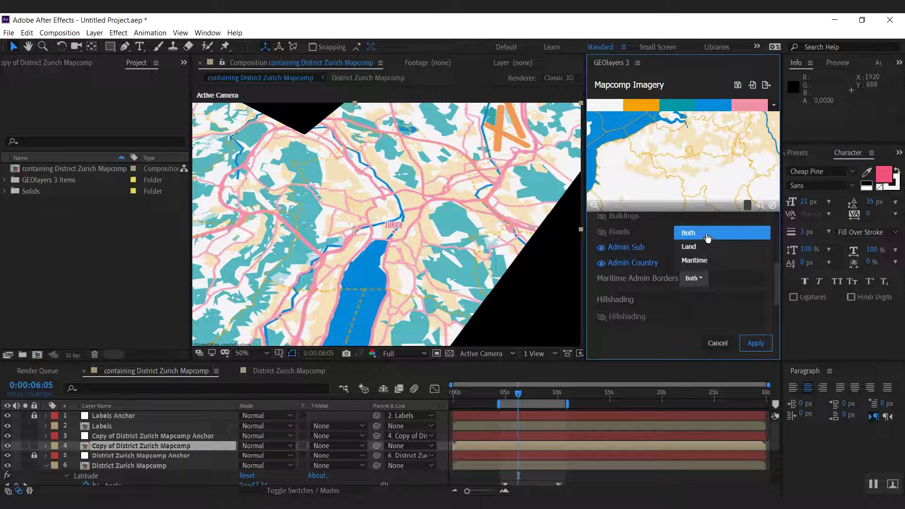
pyautogui.click(704, 250)
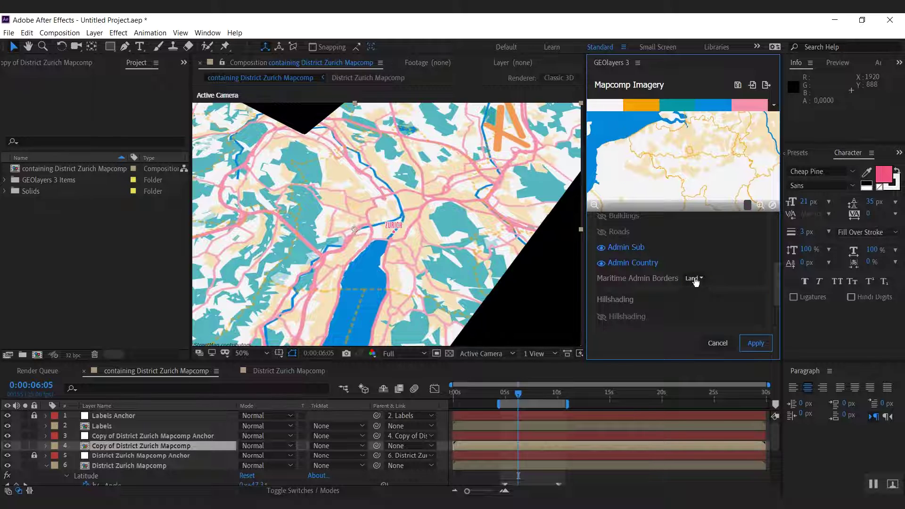
pyautogui.click(694, 281)
pyautogui.click(703, 234)
pyautogui.click(697, 281)
pyautogui.click(697, 247)
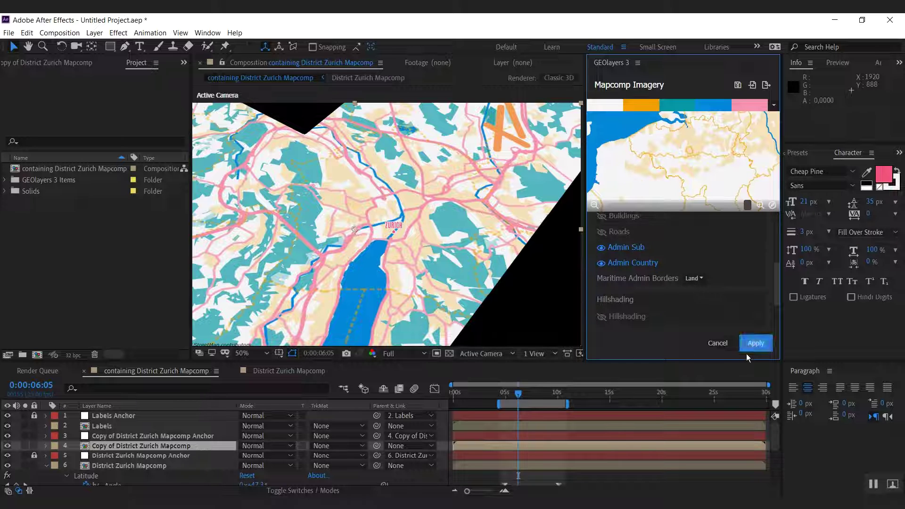
# - Apply the imagery style, check the overview around 9 seconds, and finalize all mapcomps
pyautogui.click(757, 344)
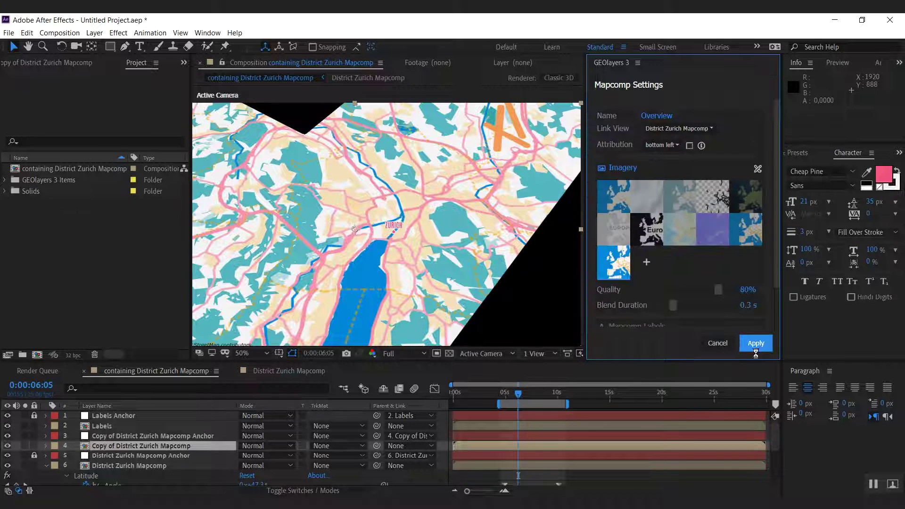
pyautogui.moveTo(542, 393); pyautogui.dragTo(554, 396)
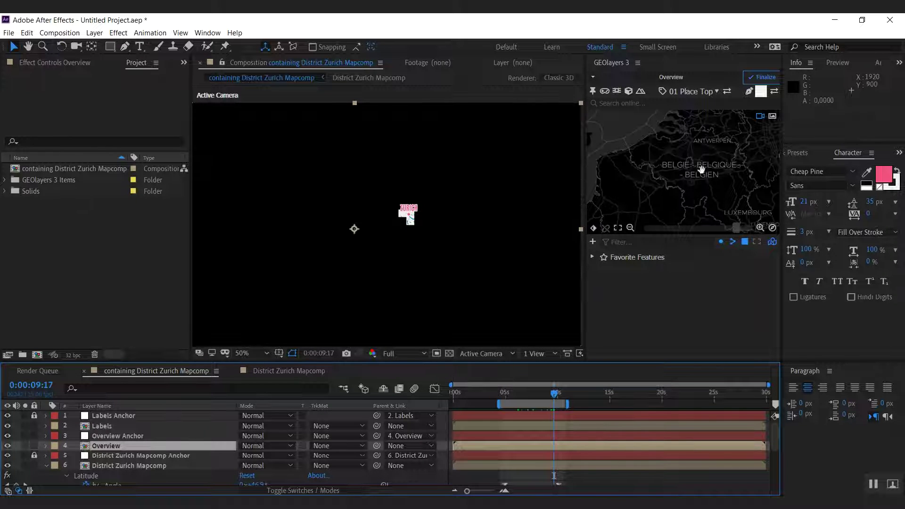
pyautogui.click(763, 80)
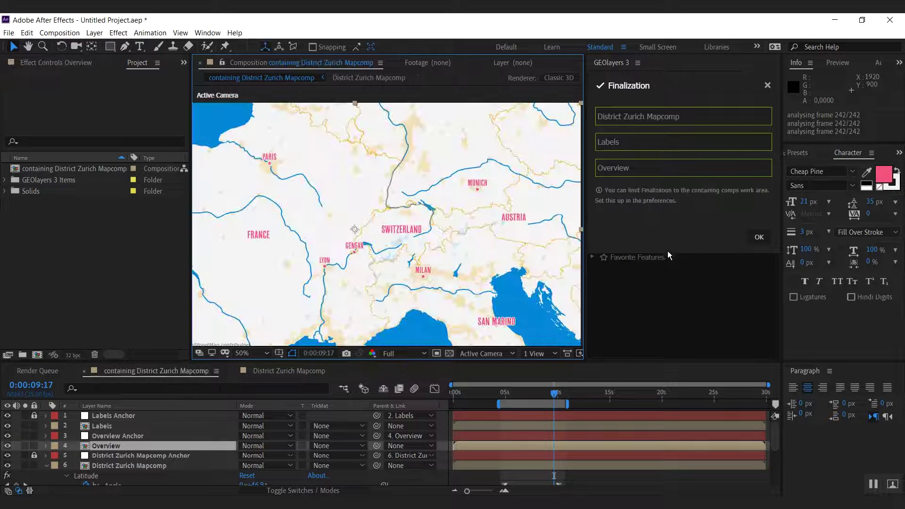
# - Keyframe the Overview layer's Opacity at 100% at 9:00 and 0% at 8:05
pyautogui.click(759, 238)
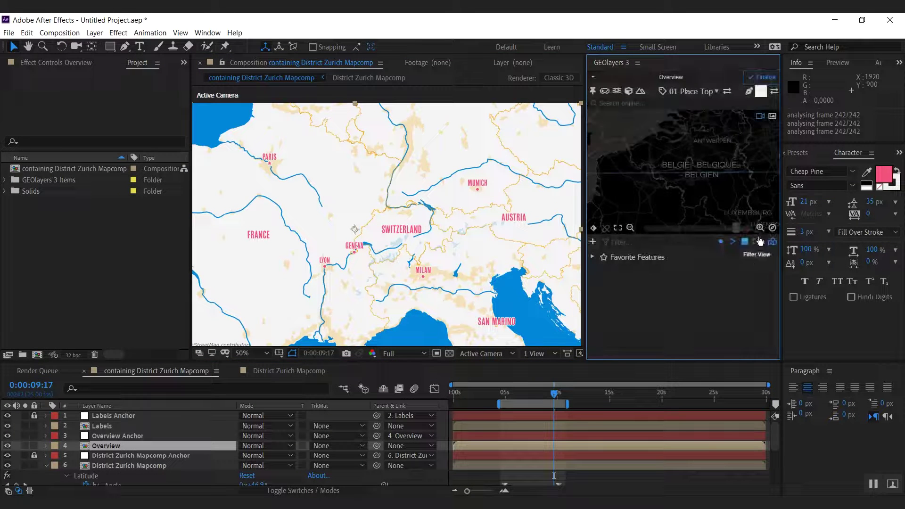
pyautogui.moveTo(555, 396); pyautogui.dragTo(547, 395)
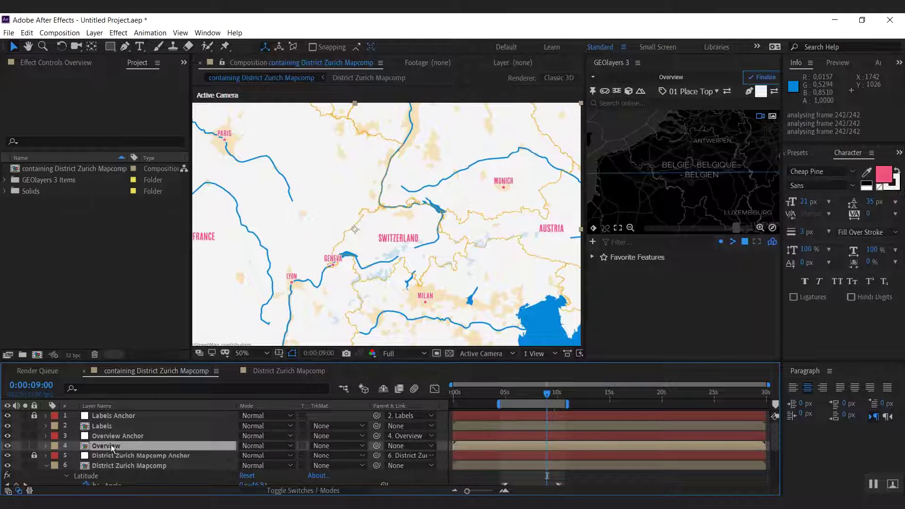
pyautogui.click(120, 466)
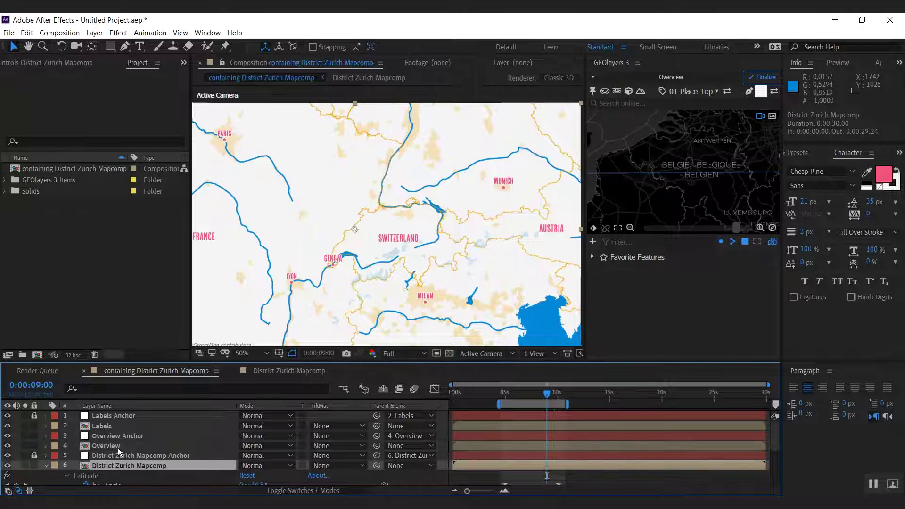
pyautogui.click(120, 446)
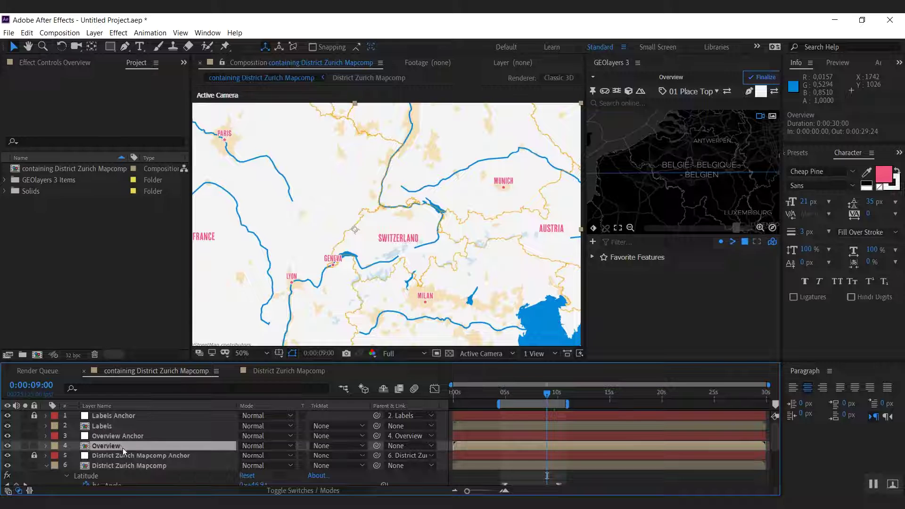
pyautogui.press('t')
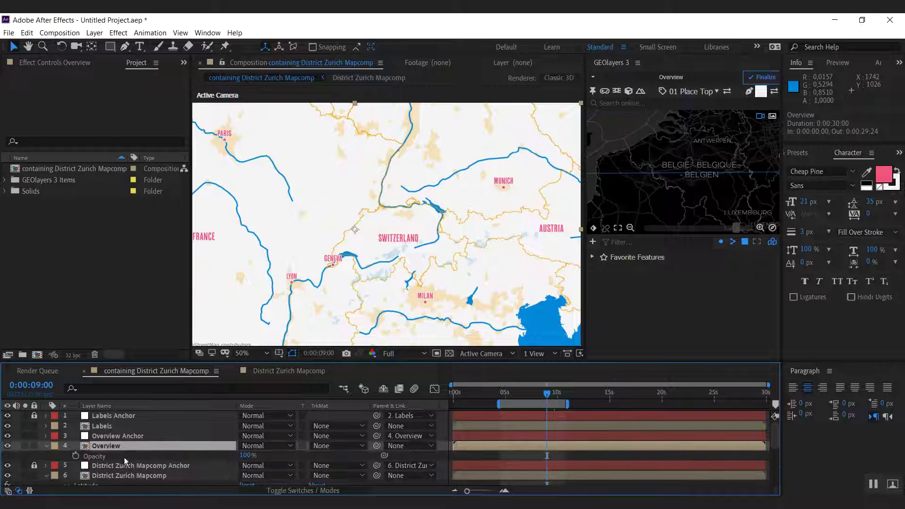
pyautogui.click(76, 456)
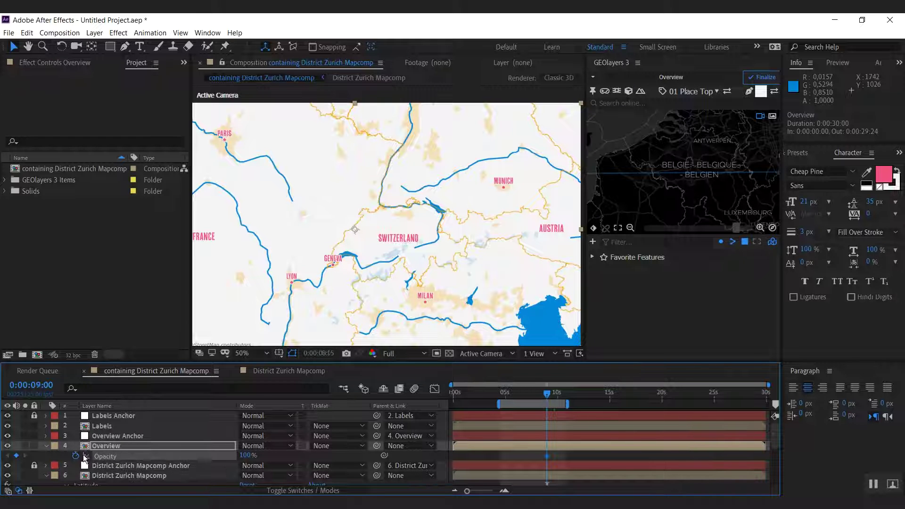
pyautogui.hotkey('shift', 'pageup')
pyautogui.hotkey('shift', 'pageup')
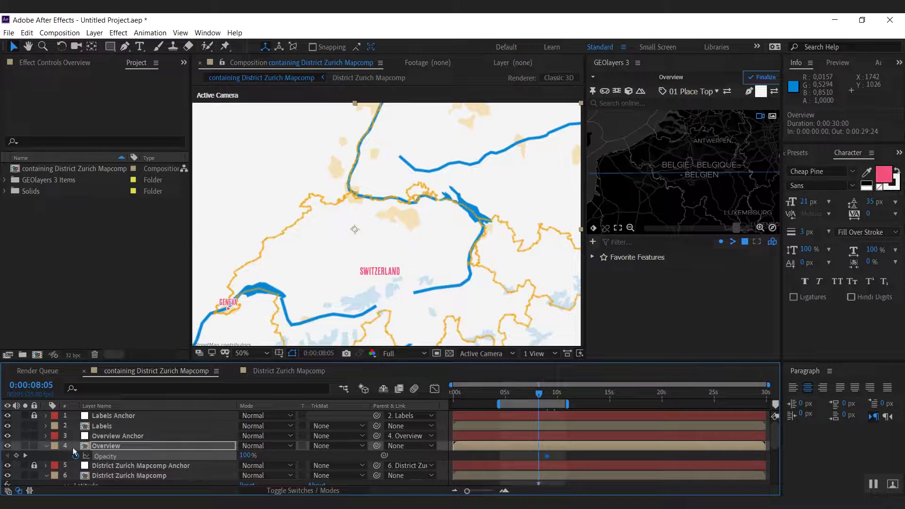
pyautogui.click(246, 455)
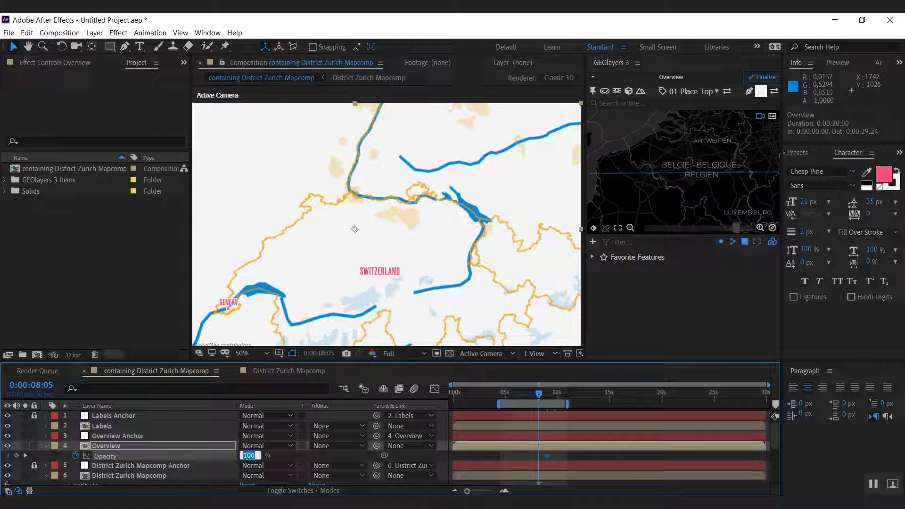
pyautogui.write('0')
pyautogui.press('Return')
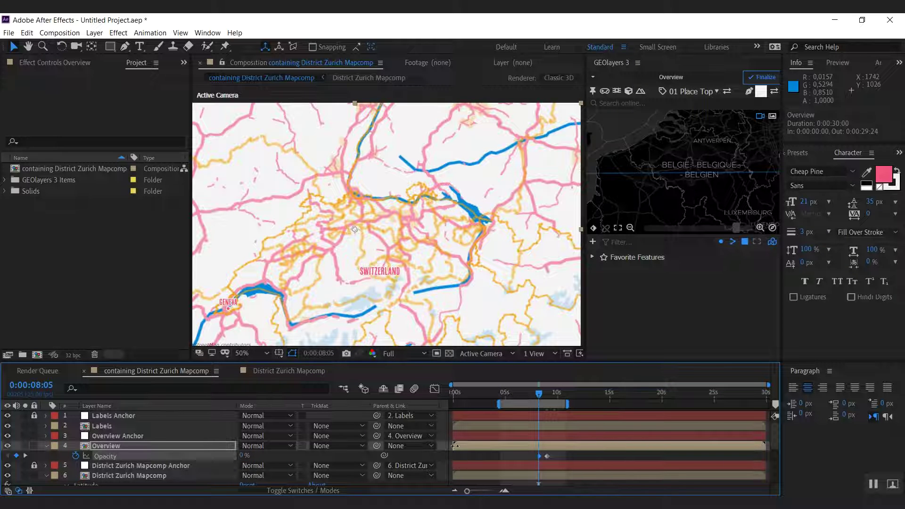
# - Trim Overview to start at 8:05 and District Zurich Mapcomp to end near 9:00
pyautogui.moveTo(454, 445); pyautogui.dragTo(529, 450)
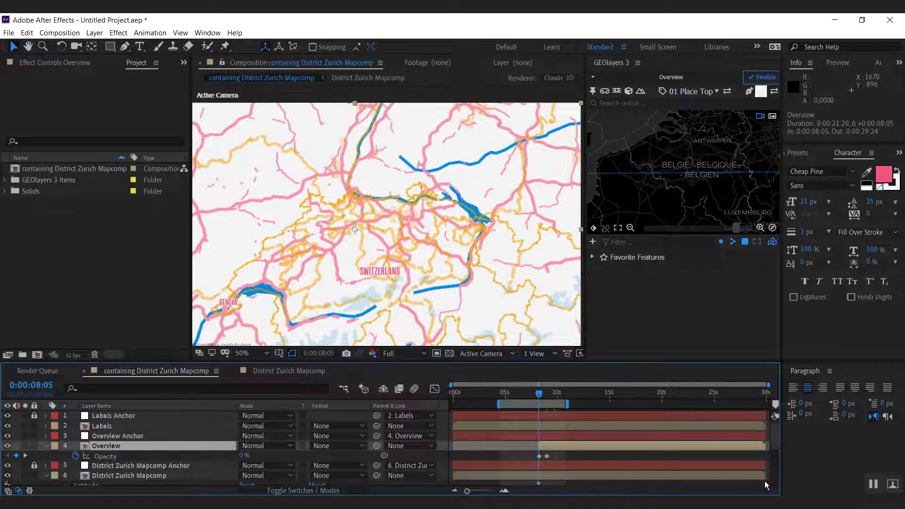
pyautogui.moveTo(765, 475); pyautogui.dragTo(548, 475)
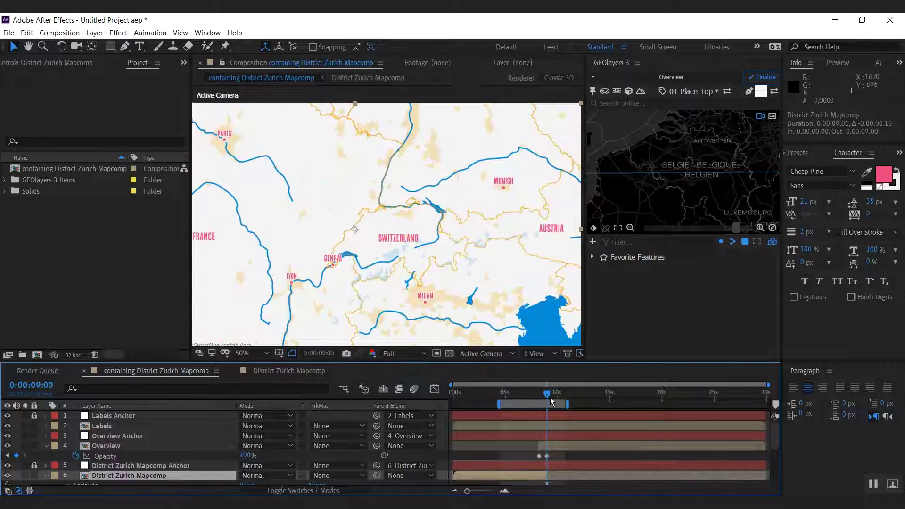
pyautogui.moveTo(549, 395)
pyautogui.mouseDown()
pyautogui.moveTo(523, 398)
pyautogui.moveTo(553, 401)
pyautogui.mouseUp()
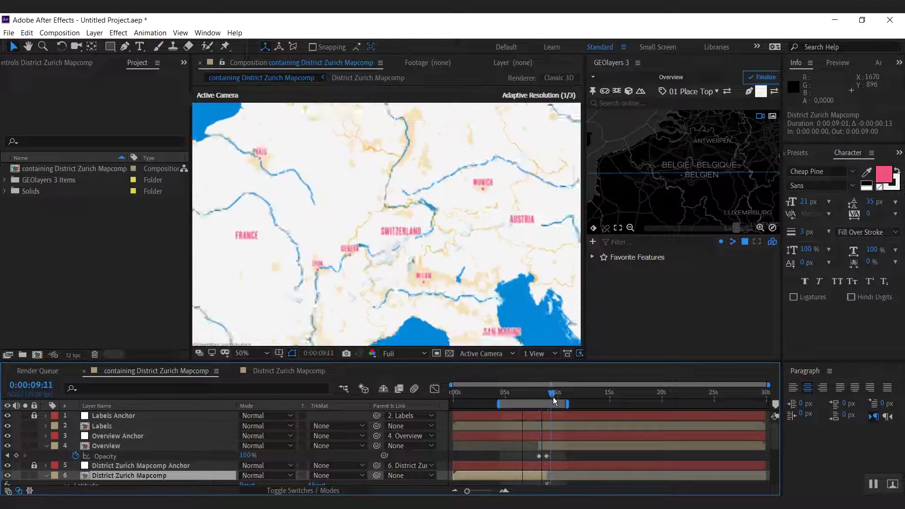
# - Run GEOlayers Finalize, confirm it, and preview the Zurich-to-Europe zoom animation
pyautogui.click(761, 77)
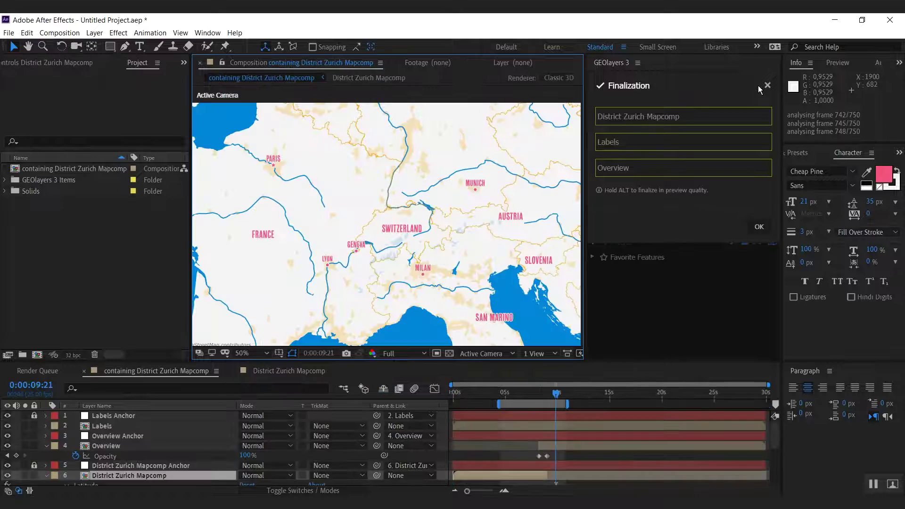
pyautogui.click(766, 85)
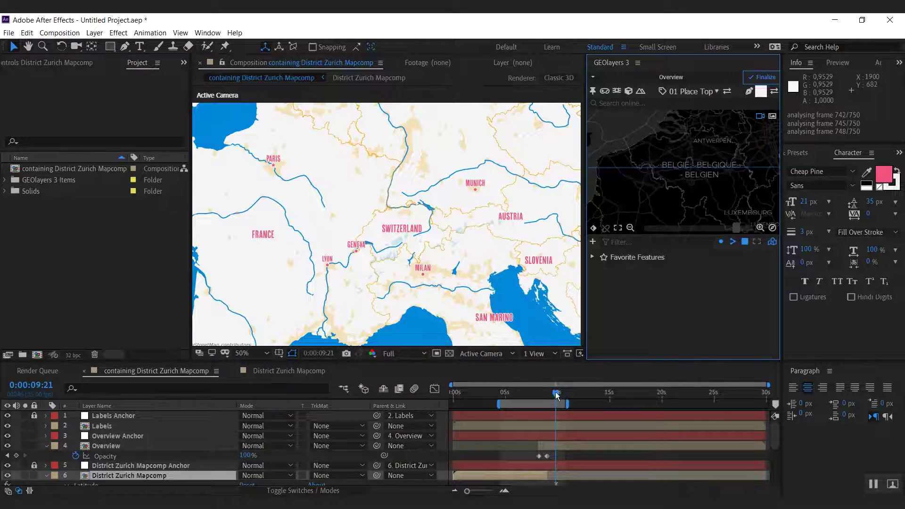
pyautogui.press('space')
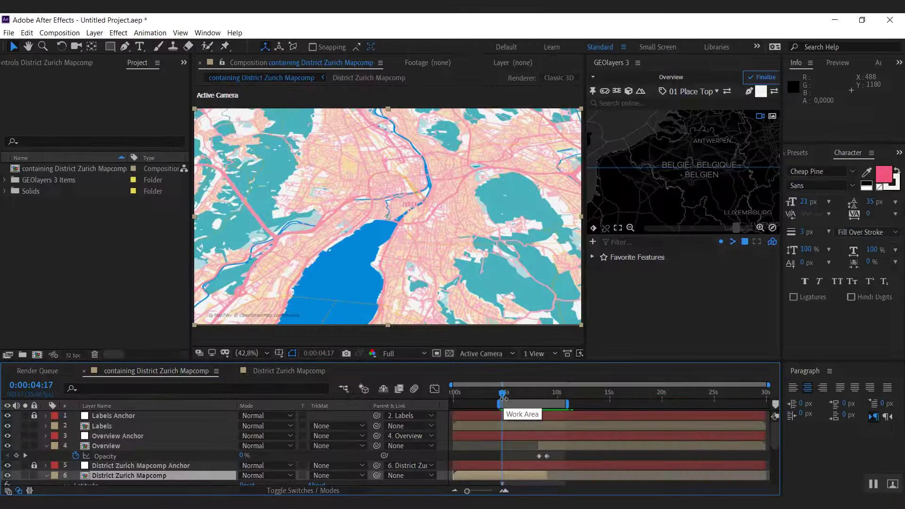
# - Apply high label density and German - Switzerland language to the Labels map comp's settings
pyautogui.click(593, 79)
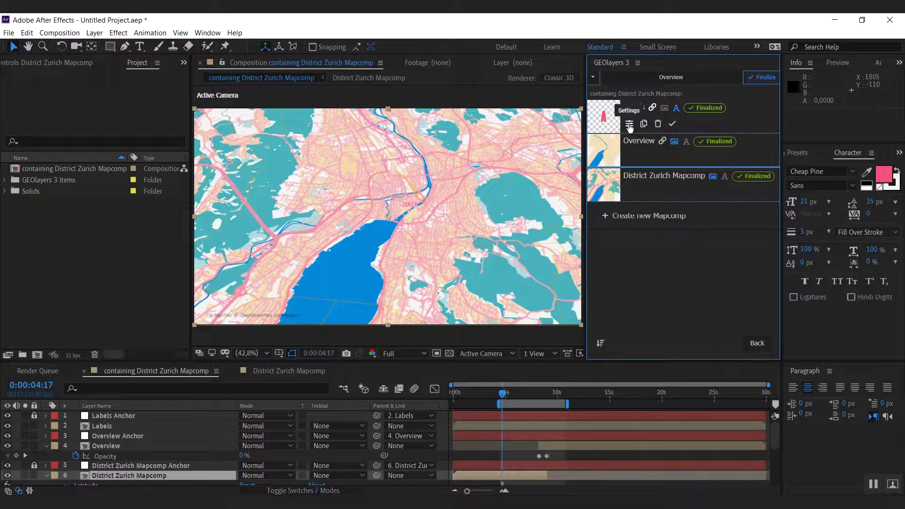
pyautogui.click(629, 125)
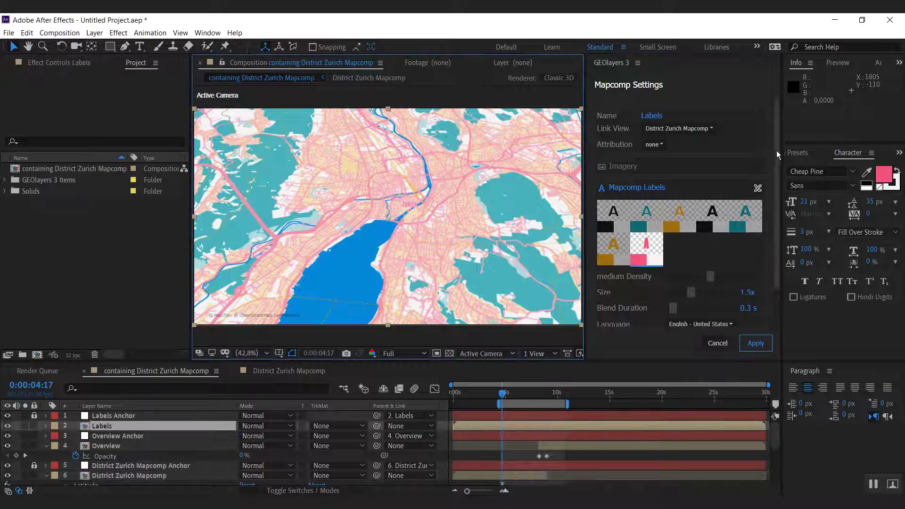
pyautogui.moveTo(776, 151); pyautogui.dragTo(778, 188)
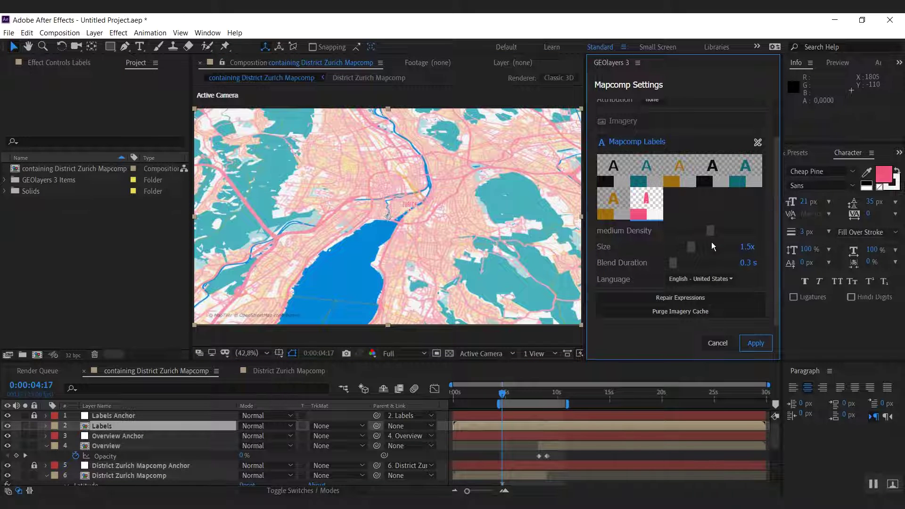
pyautogui.moveTo(710, 231); pyautogui.dragTo(759, 231)
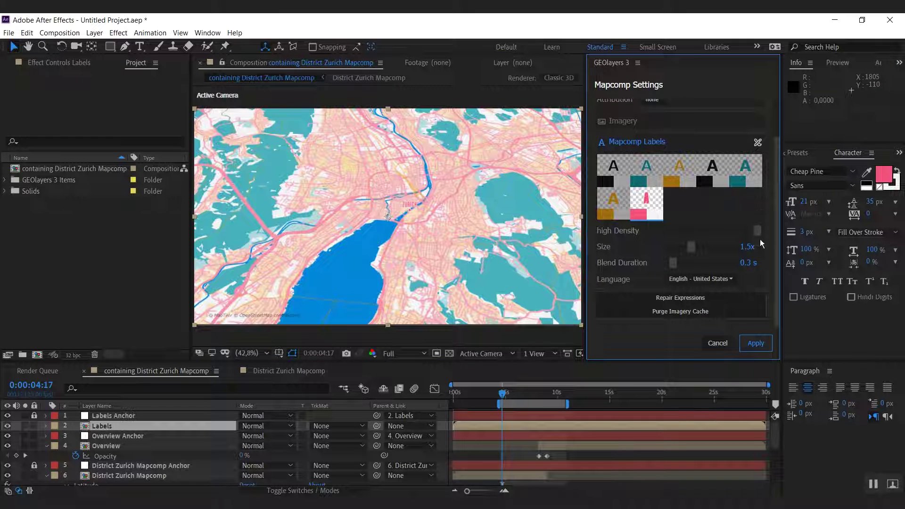
pyautogui.click(693, 280)
pyautogui.moveTo(767, 134); pyautogui.dragTo(766, 199)
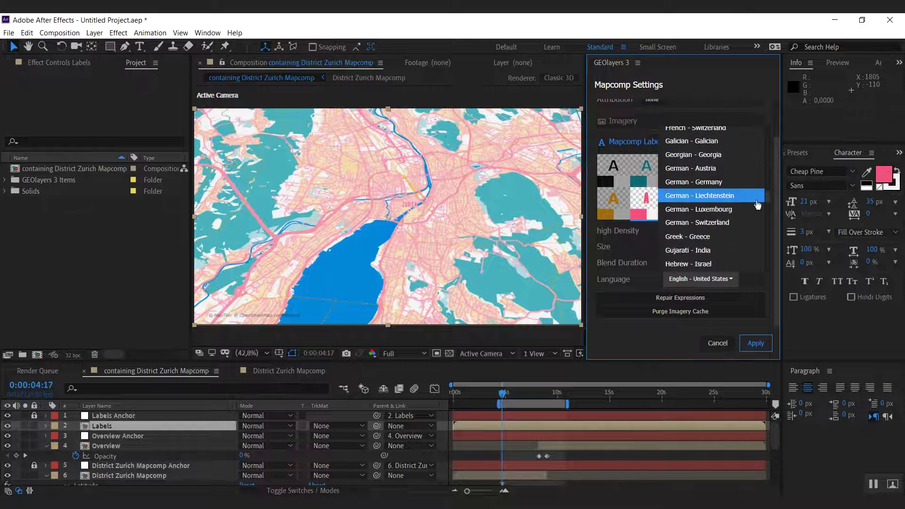
pyautogui.click(712, 222)
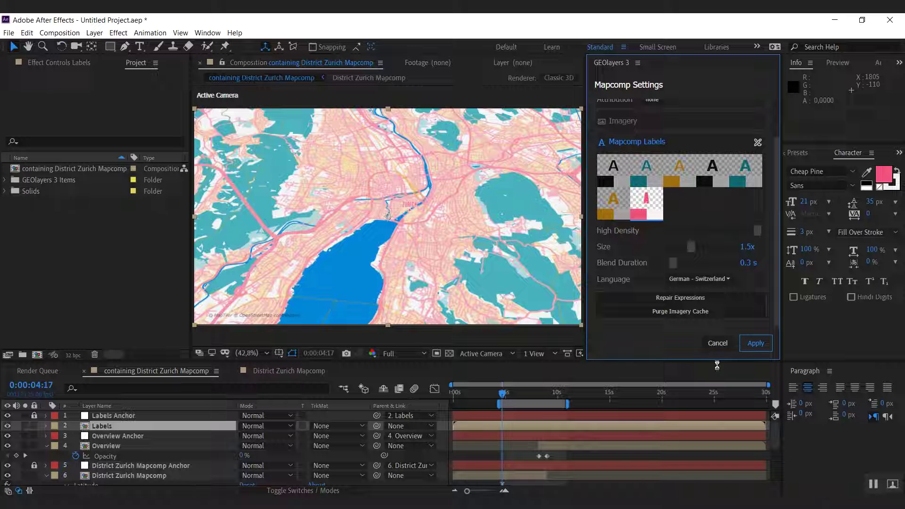
pyautogui.click(756, 344)
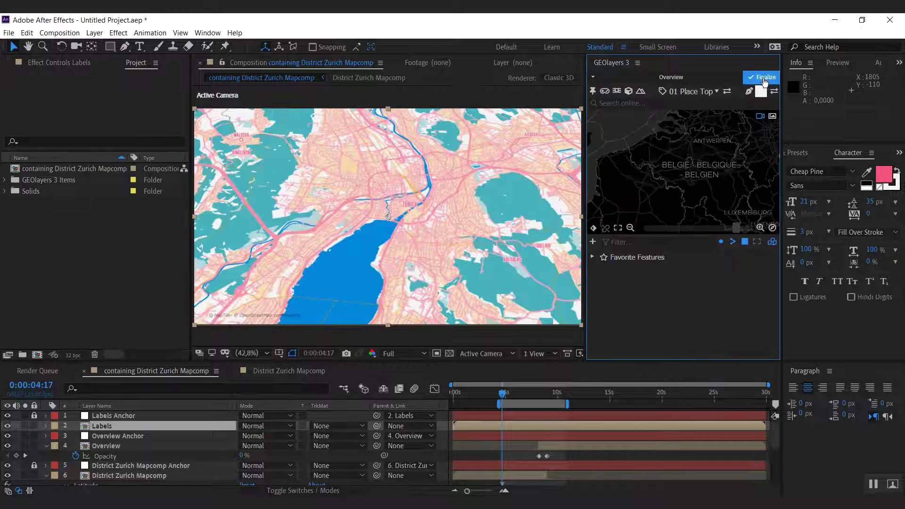
# - Re-finalize the Labels map comp from the GEOlayers mapcomp list
pyautogui.click(594, 79)
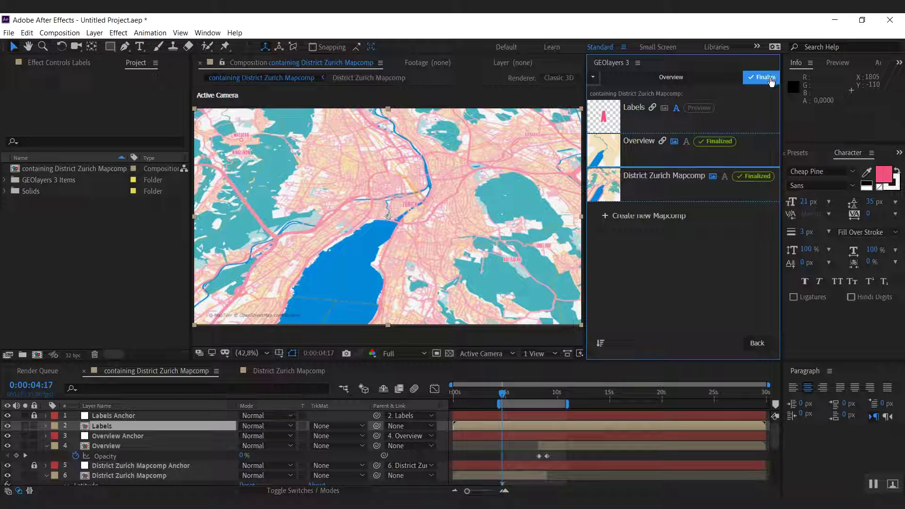
pyautogui.moveTo(758, 196)
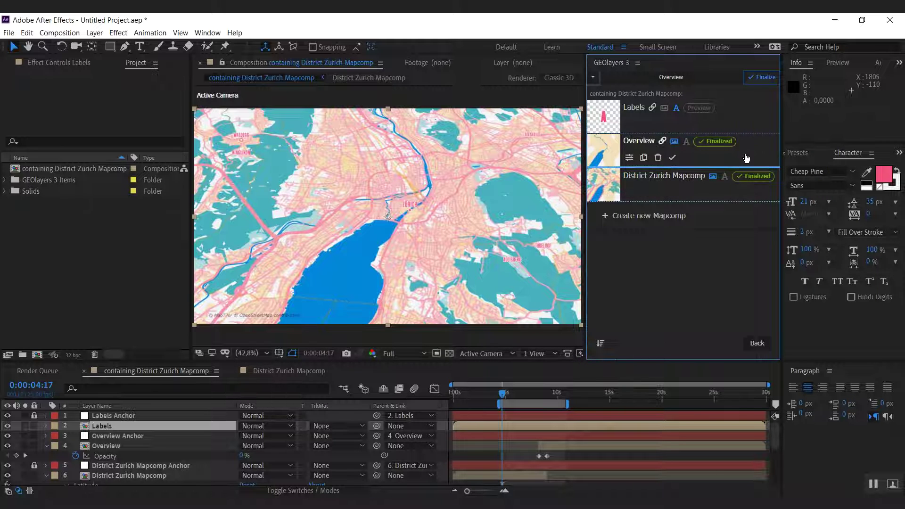
pyautogui.moveTo(663, 143)
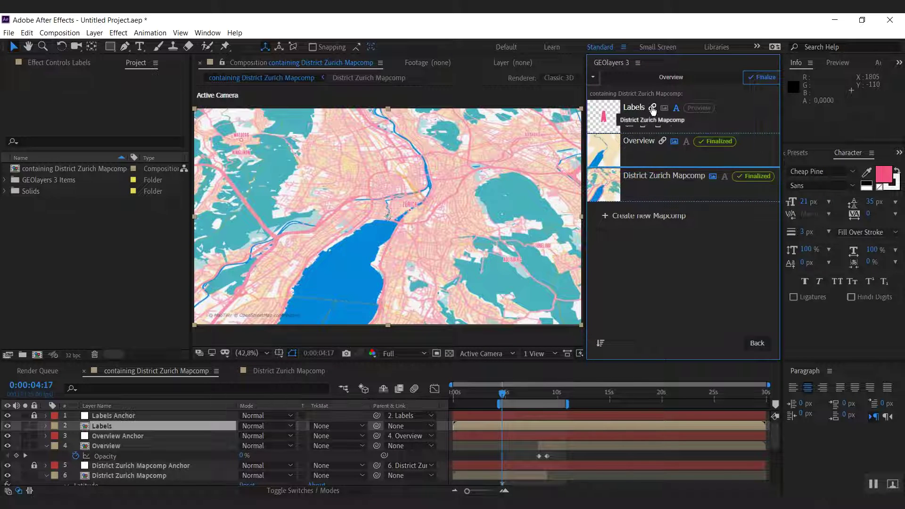
pyautogui.moveTo(666, 181)
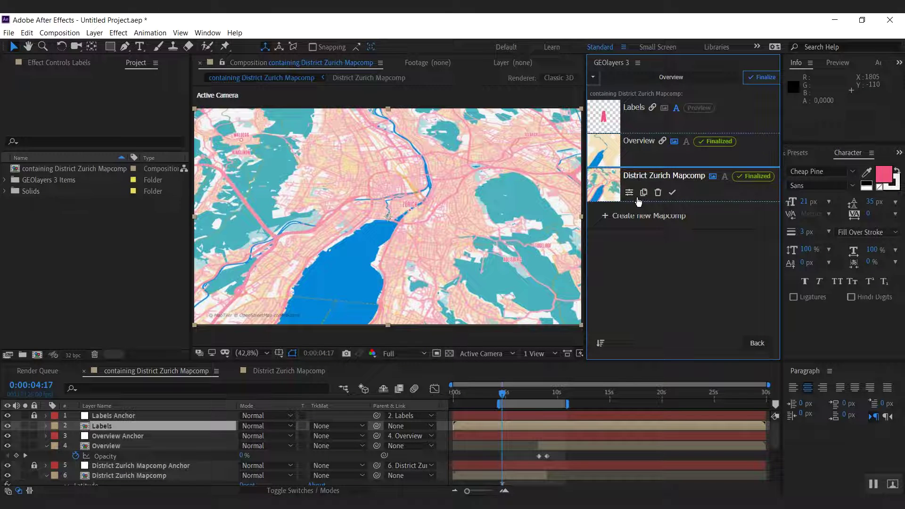
pyautogui.moveTo(717, 147)
pyautogui.moveTo(759, 115)
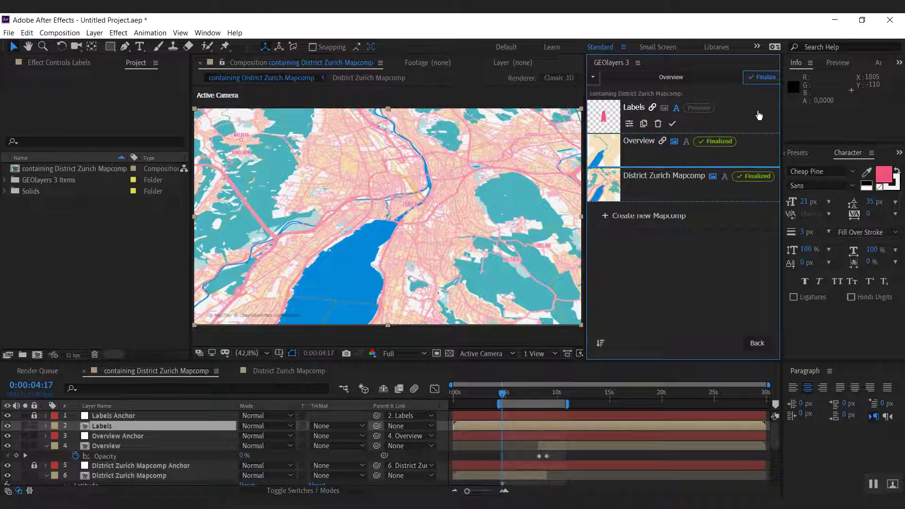
pyautogui.click(672, 125)
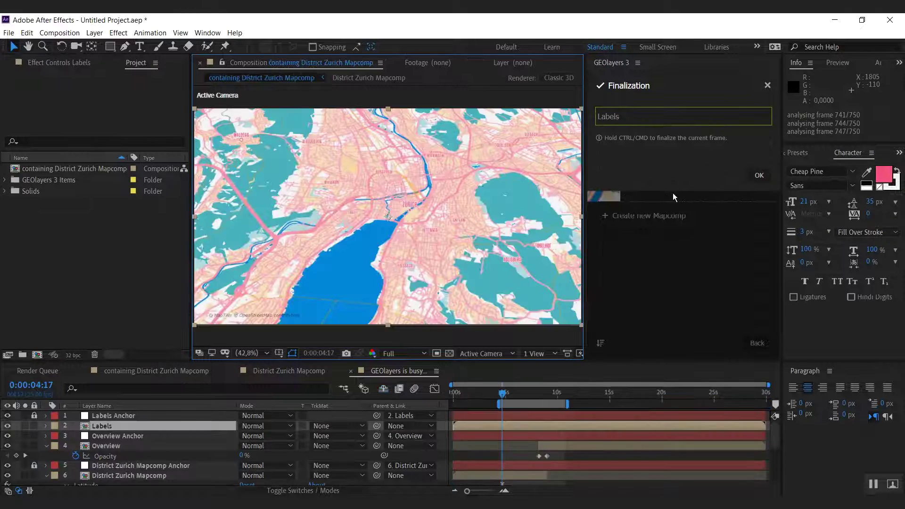
# - Close the finalization summary and preview the map showing German labels like SCHWEIZ and ÖSTERREICH
pyautogui.click(498, 394)
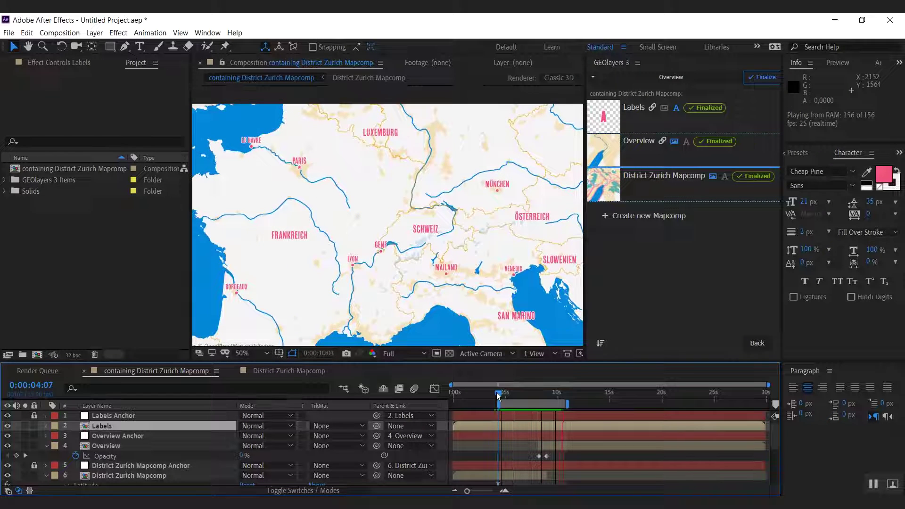
pyautogui.click(363, 302)
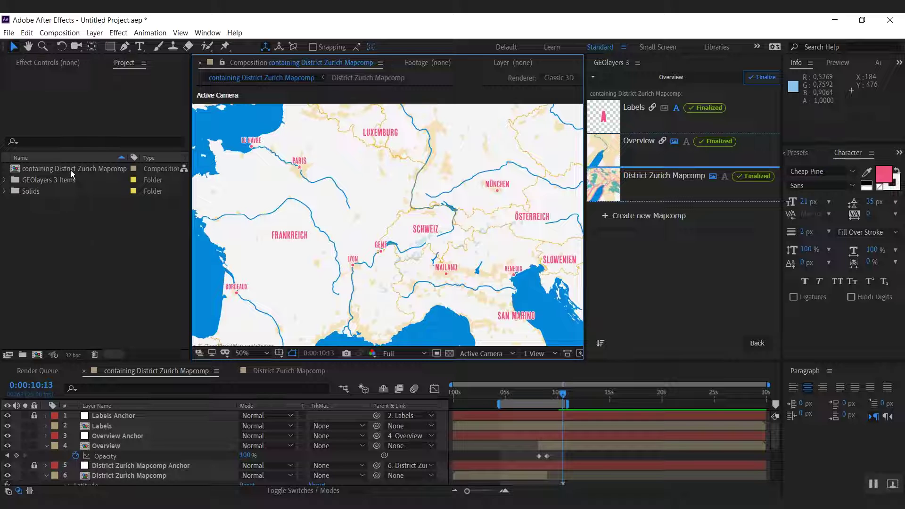
# - Nest the finished map comp into a new composition named 'RENDER'
pyautogui.moveTo(72, 169); pyautogui.dragTo(36, 355)
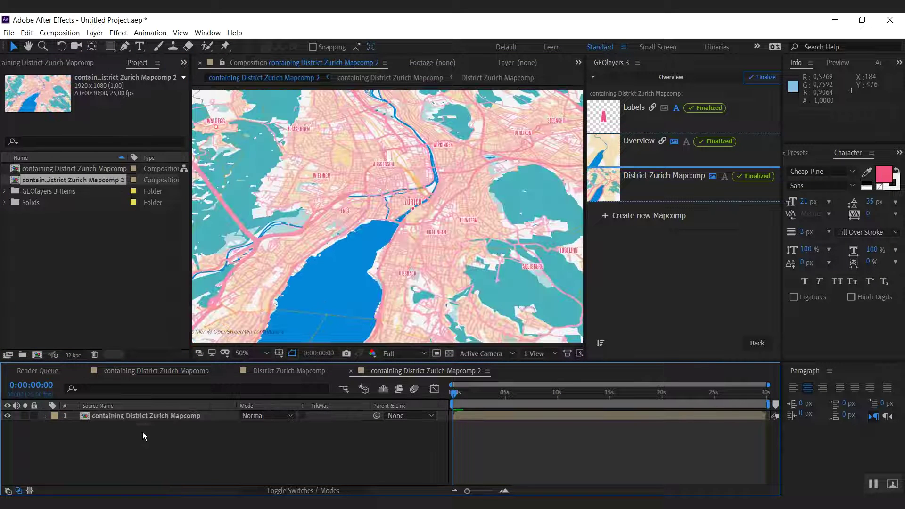
pyautogui.click(66, 179)
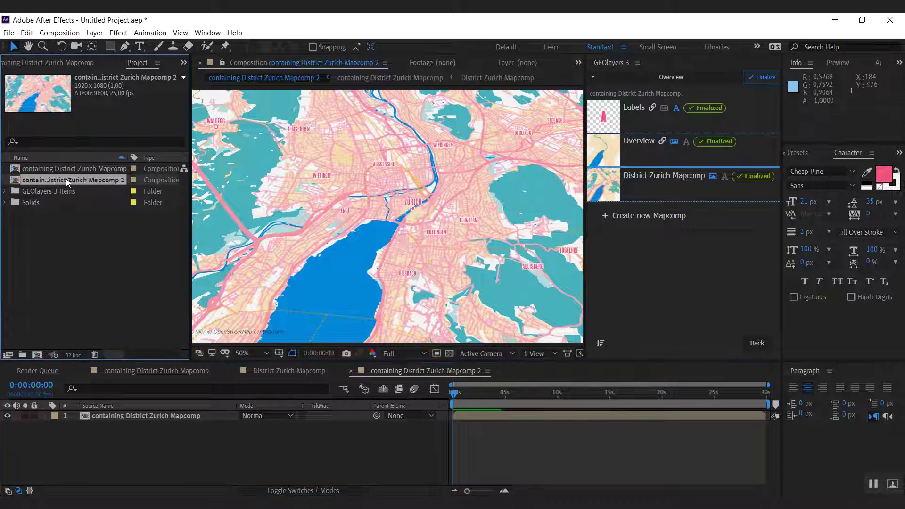
pyautogui.press('Return')
pyautogui.write('RENDER')
pyautogui.press('Return')
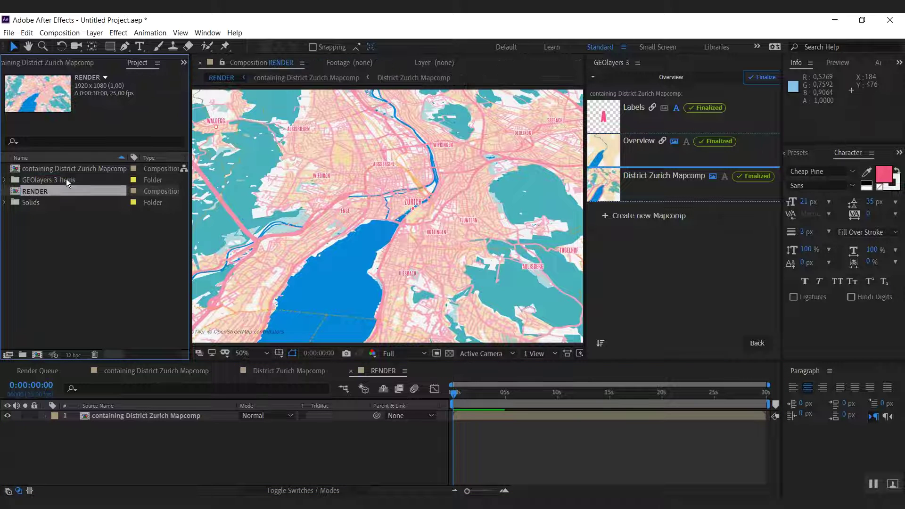
# - Set the RENDER composition's frame rate to 12,5 fps in Composition Settings
pyautogui.click(130, 454)
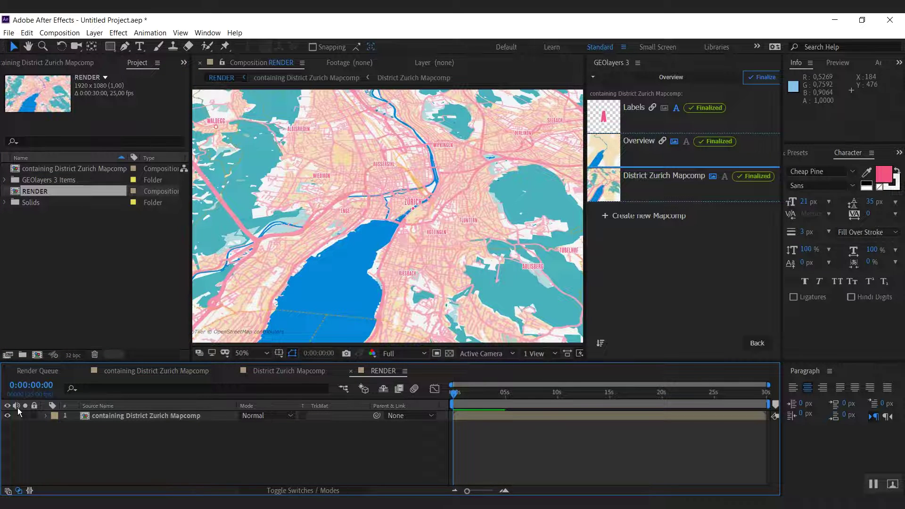
pyautogui.hotkey('ctrl', 'k')
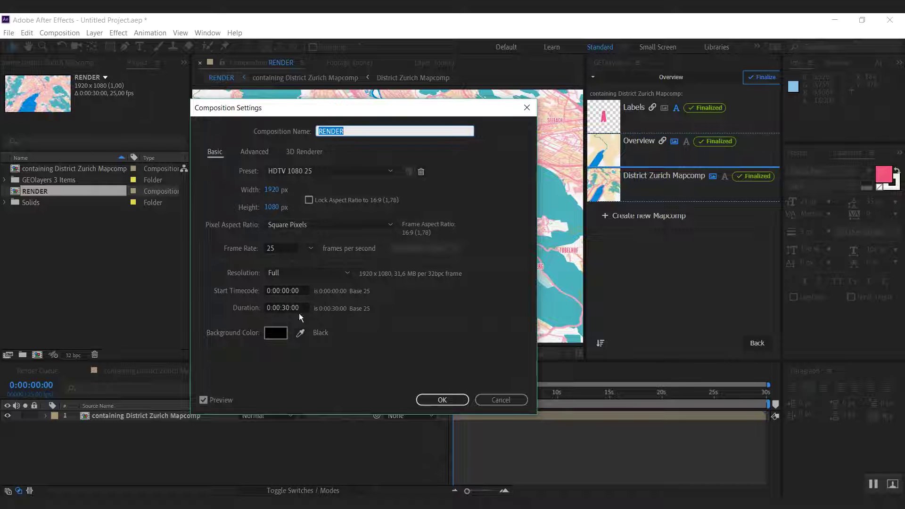
pyautogui.click(281, 249)
pyautogui.write('12')
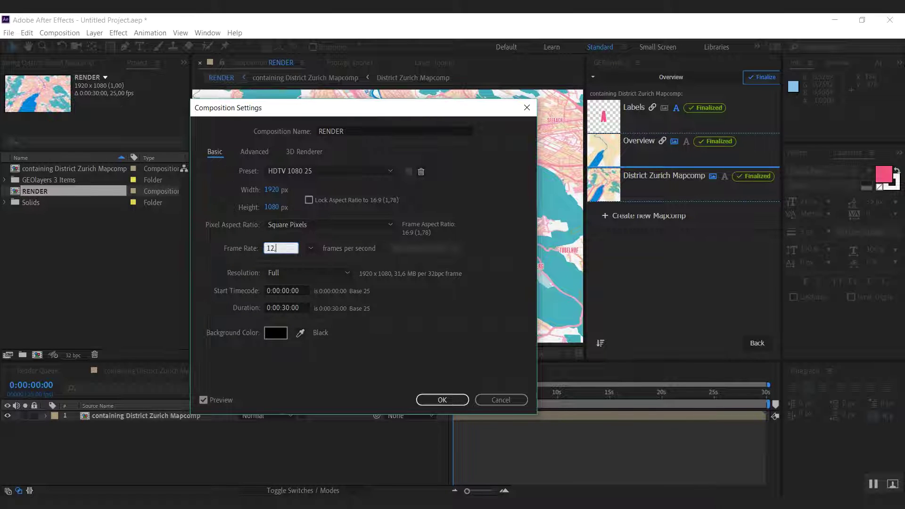
pyautogui.write(',5')
pyautogui.click(341, 367)
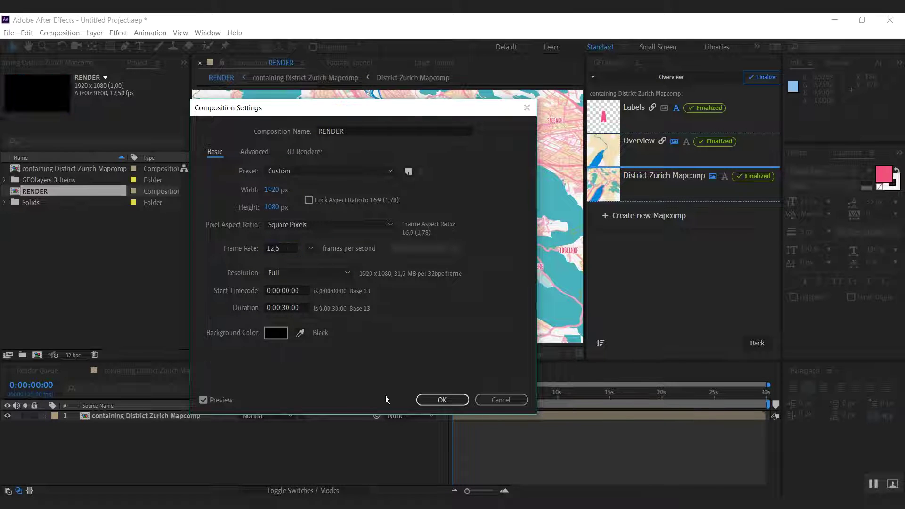
pyautogui.click(438, 401)
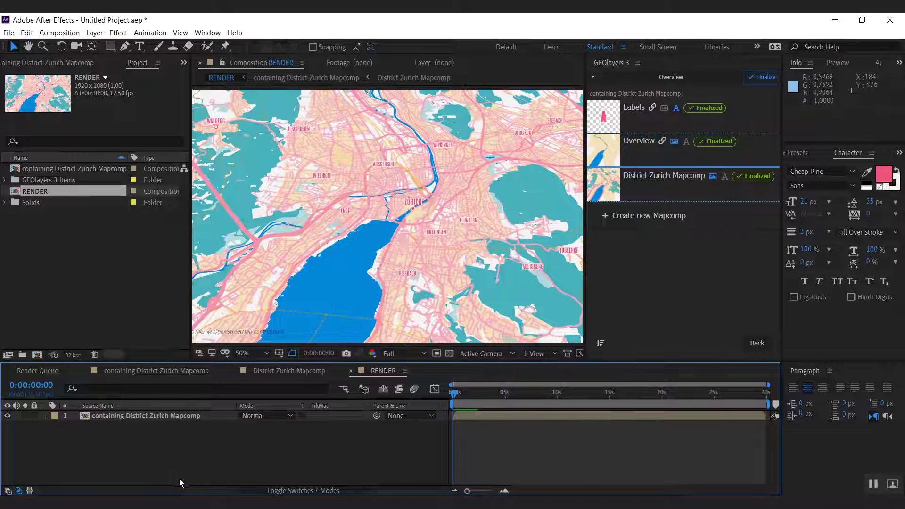
# - Import the crumpled-paper texture and place it above the map layer in RENDER
pyautogui.doubleClick(89, 271)
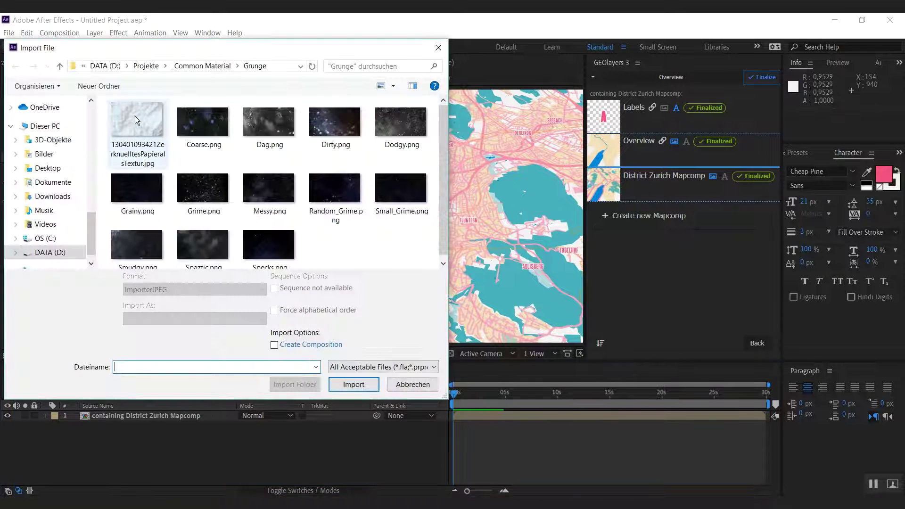
pyautogui.doubleClick(137, 119)
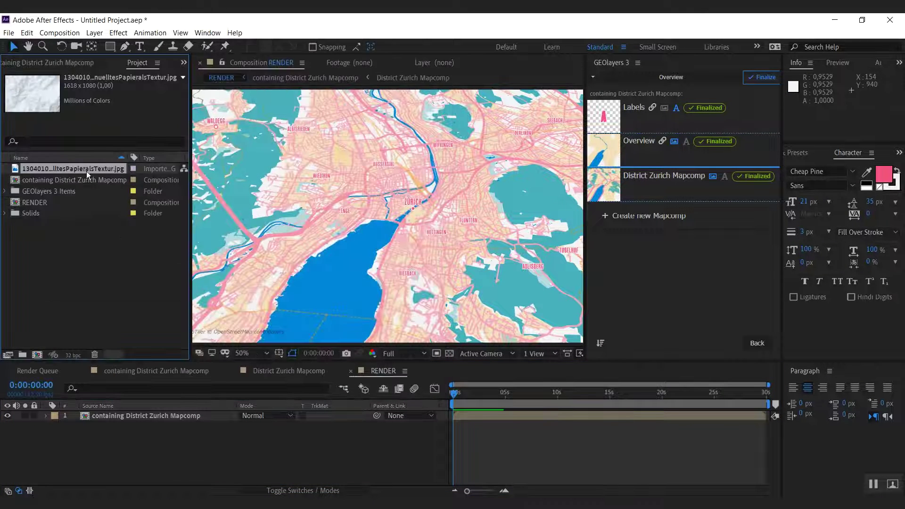
pyautogui.moveTo(83, 168); pyautogui.dragTo(123, 415)
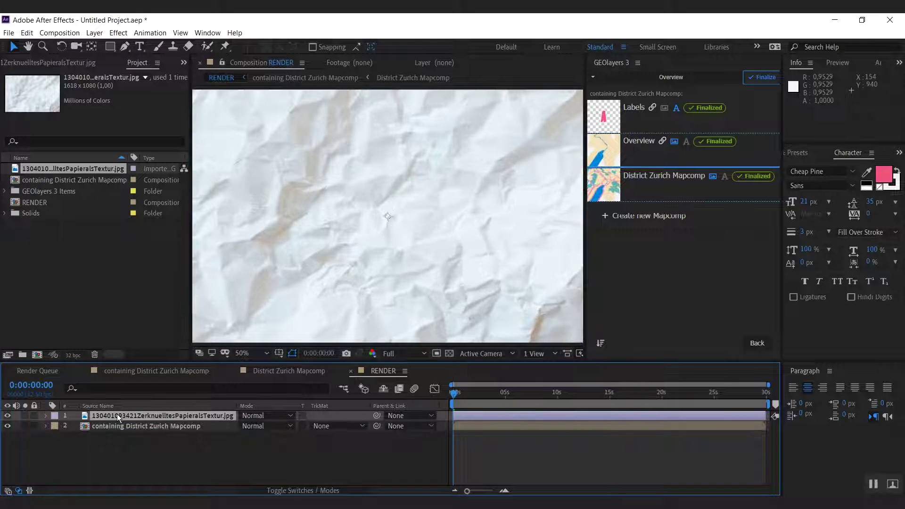
pyautogui.press(',')
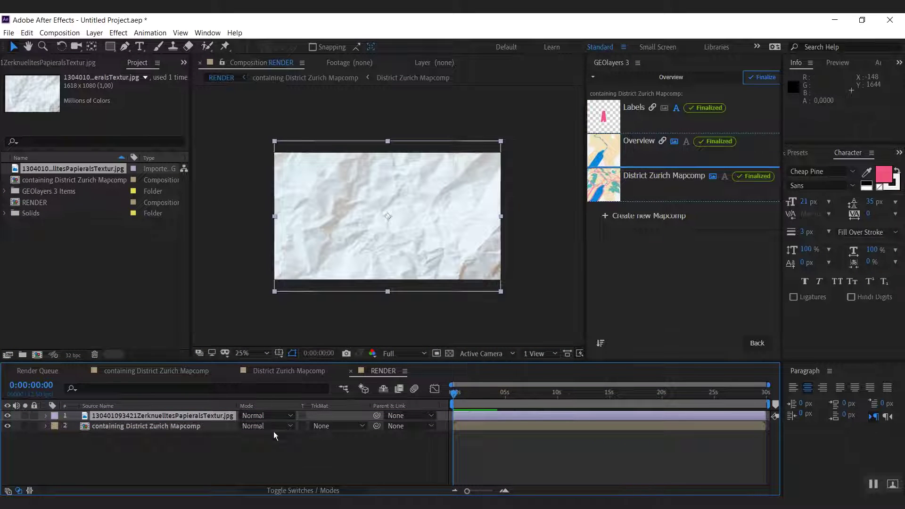
# - Blend the paper texture with Multiply mode at 50% opacity
pyautogui.click(264, 415)
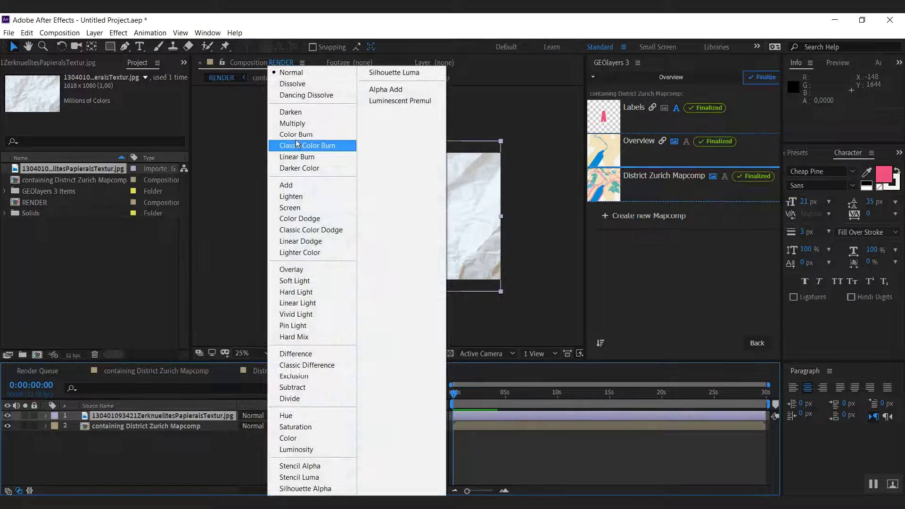
pyautogui.click(292, 123)
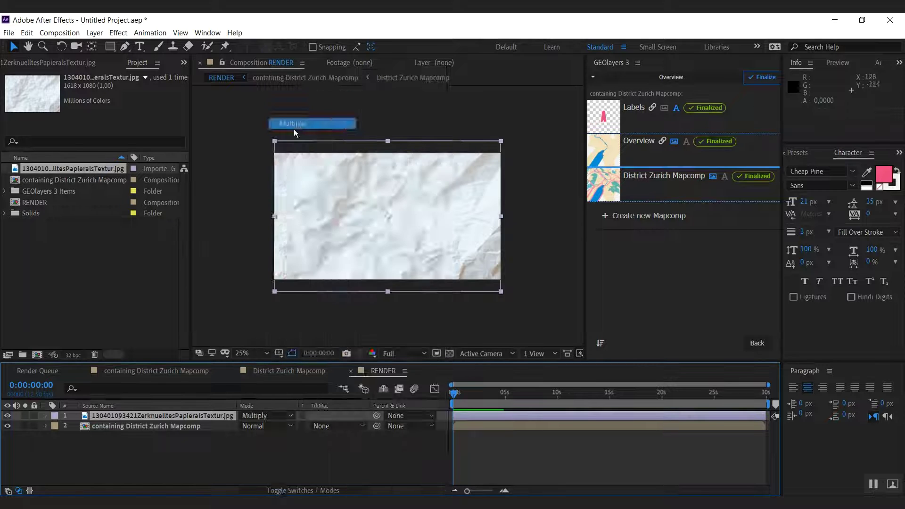
pyautogui.press('t')
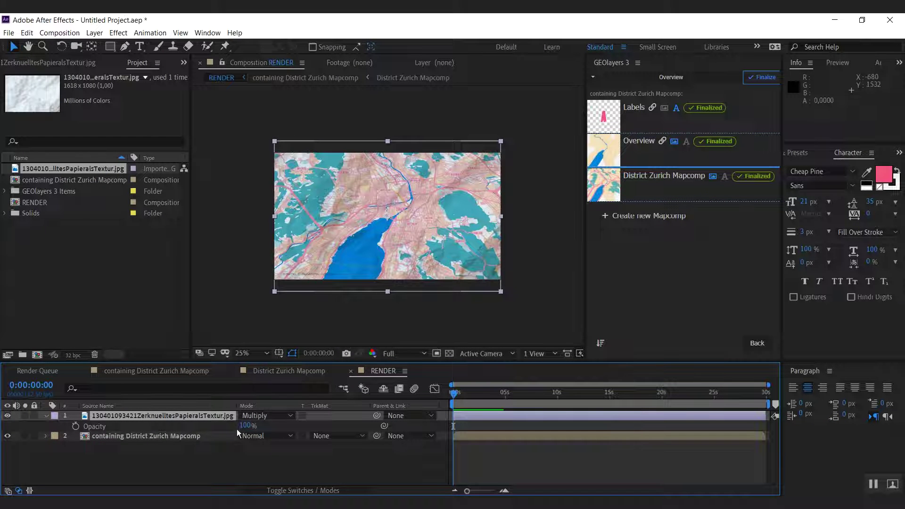
pyautogui.click(245, 425)
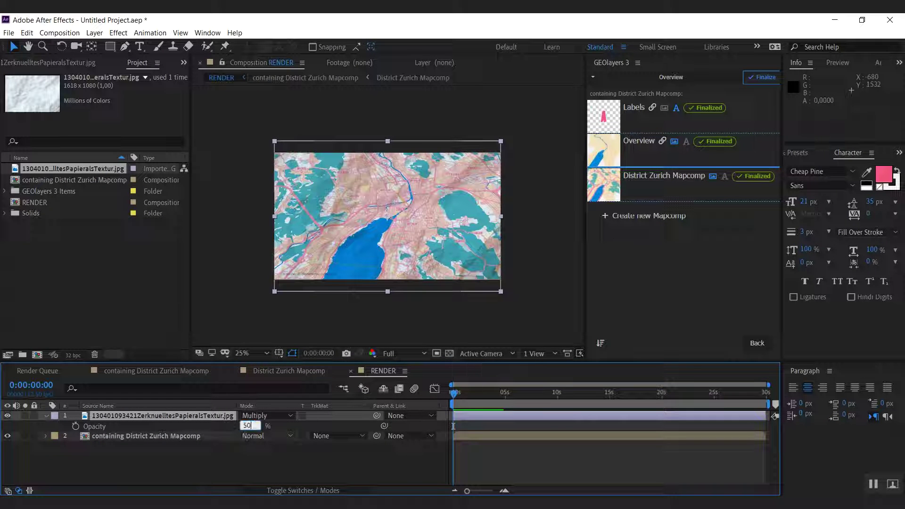
pyautogui.write('50')
pyautogui.press('Return')
pyautogui.click(301, 477)
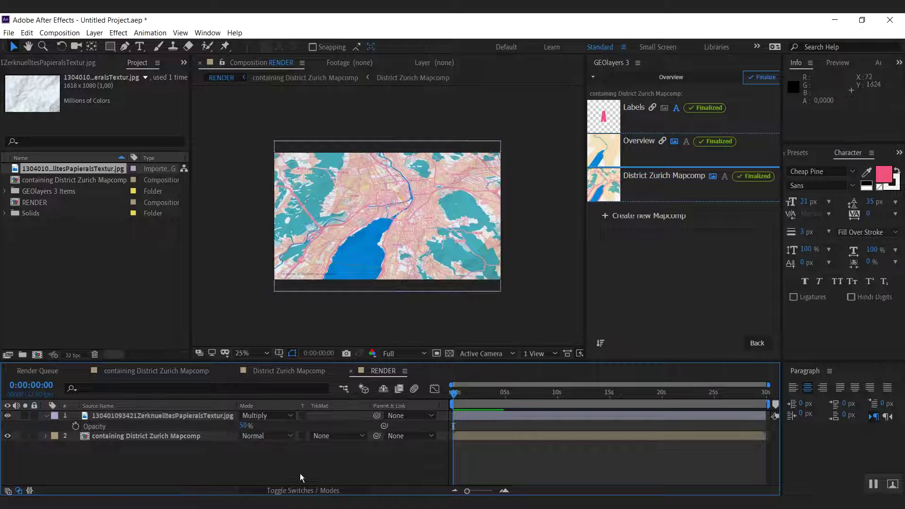
pyautogui.scroll(2, 379, 299)
pyautogui.moveTo(511, 397); pyautogui.dragTo(558, 397)
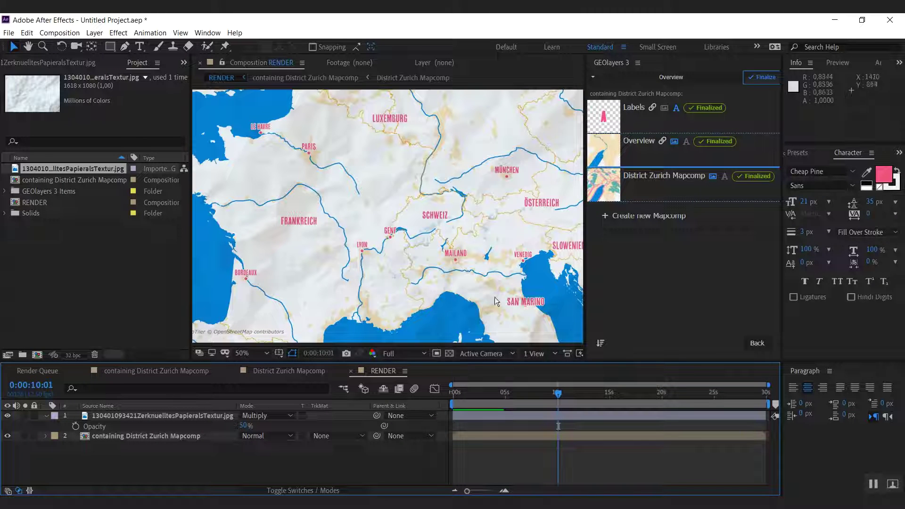
# - Apply Pixel Motion Blur from Effects & Presets to the nested District Zurich Mapcomp layer
pyautogui.moveTo(432, 250); pyautogui.dragTo(455, 245)
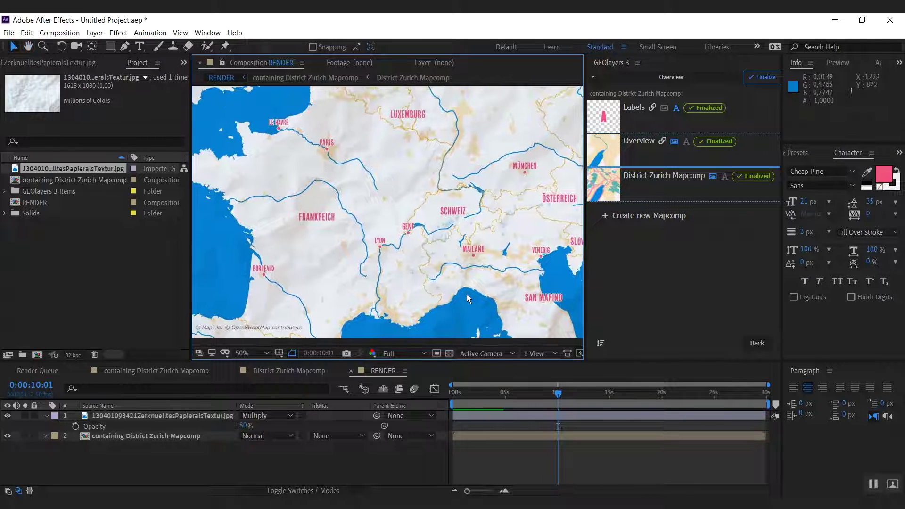
pyautogui.click(798, 155)
pyautogui.write('motion')
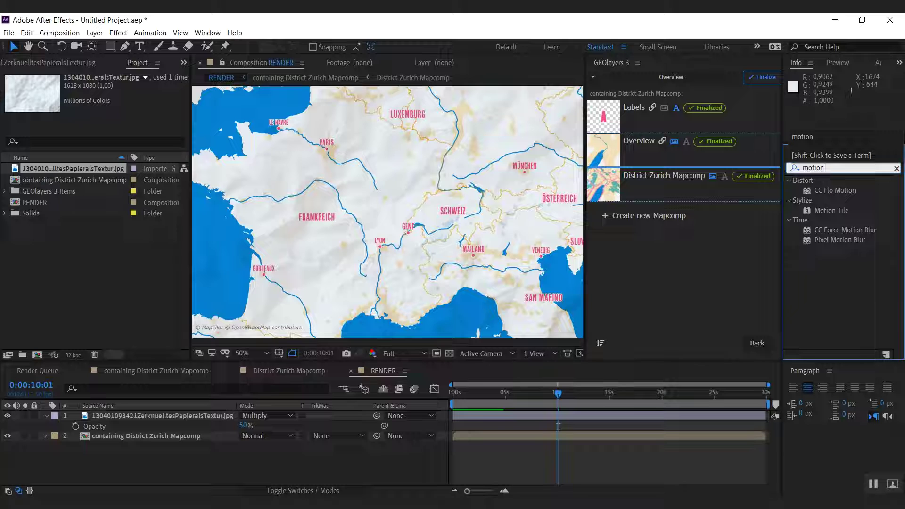
pyautogui.press('Return')
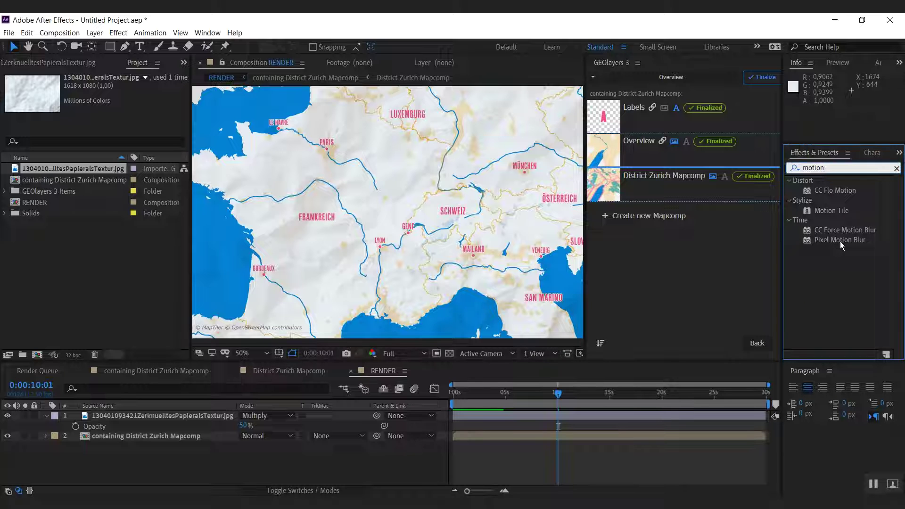
pyautogui.moveTo(845, 239); pyautogui.dragTo(185, 436)
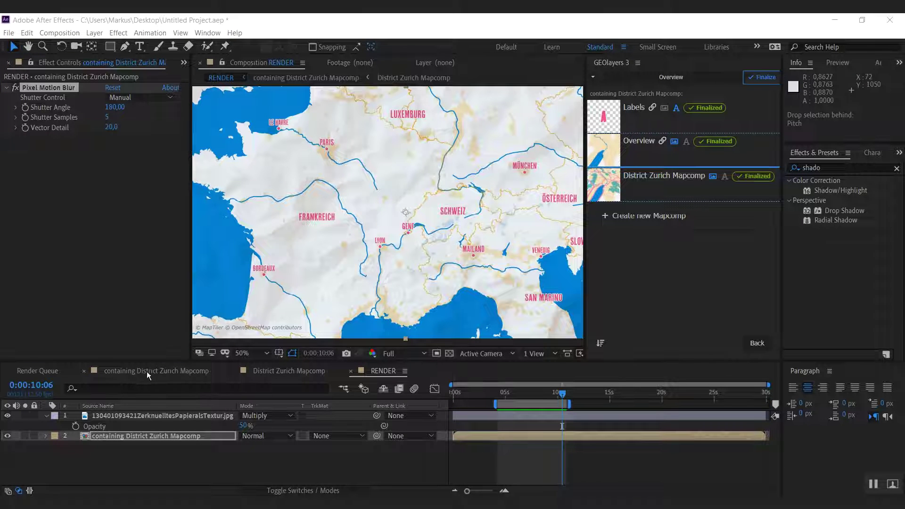
# - In District Zurich Mapcomp, add a Drop Shadow with softness 10 to the soloed Labels layer
pyautogui.click(158, 372)
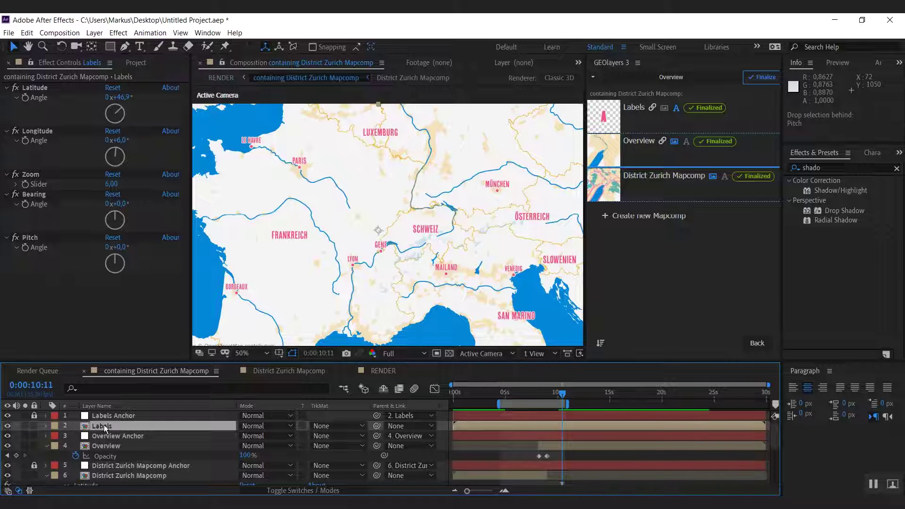
pyautogui.click(24, 426)
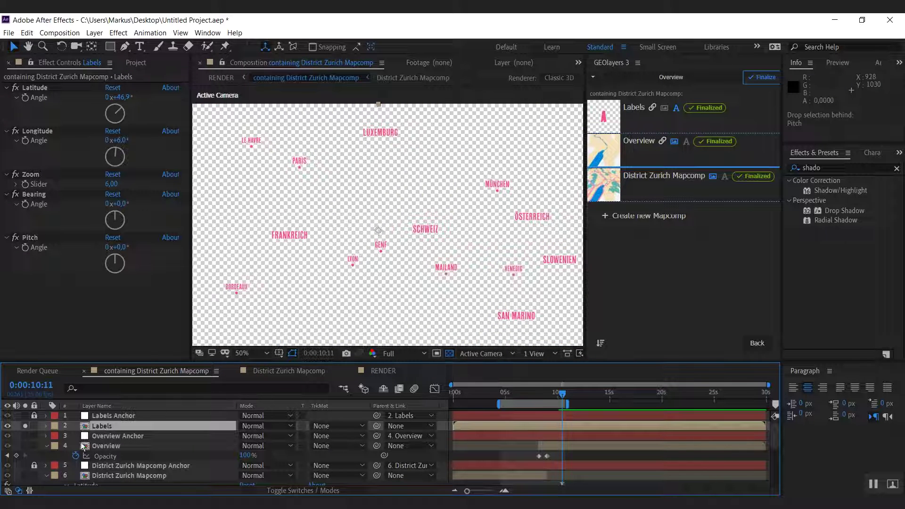
pyautogui.moveTo(844, 210); pyautogui.dragTo(106, 321)
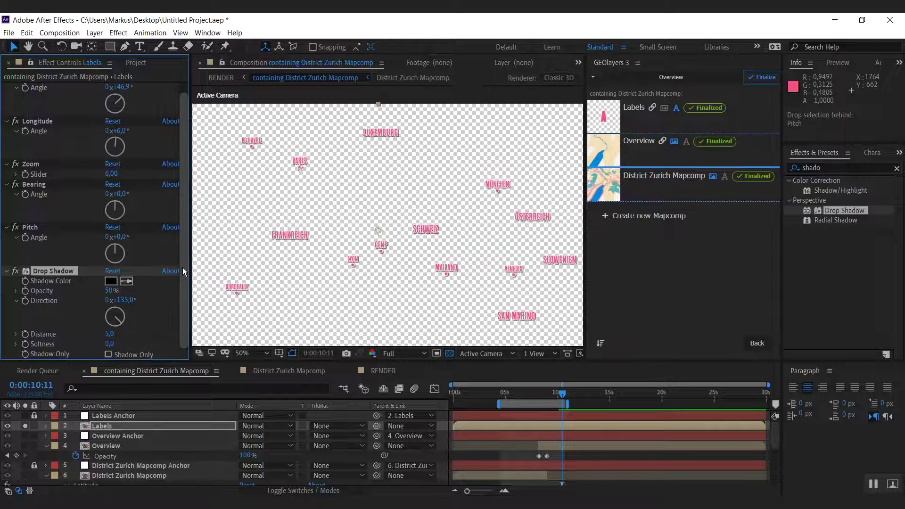
pyautogui.click(110, 344)
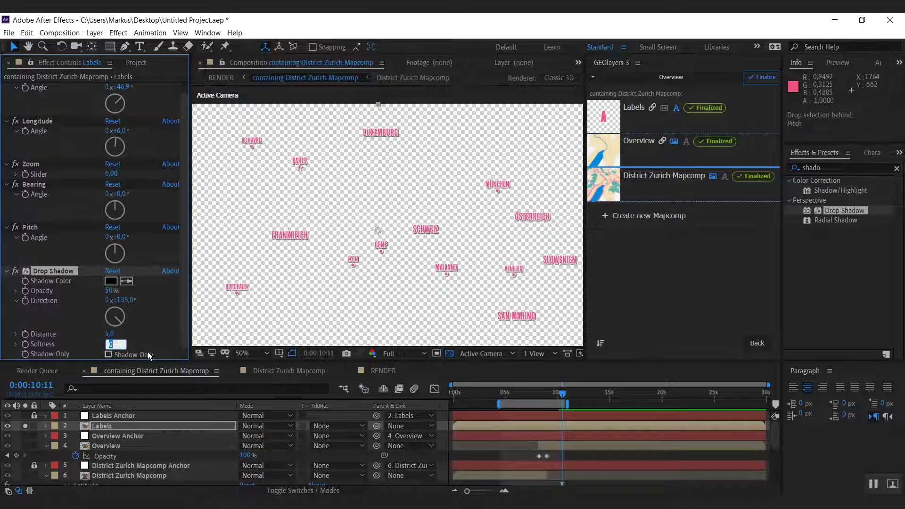
pyautogui.press('Return')
pyautogui.click(25, 425)
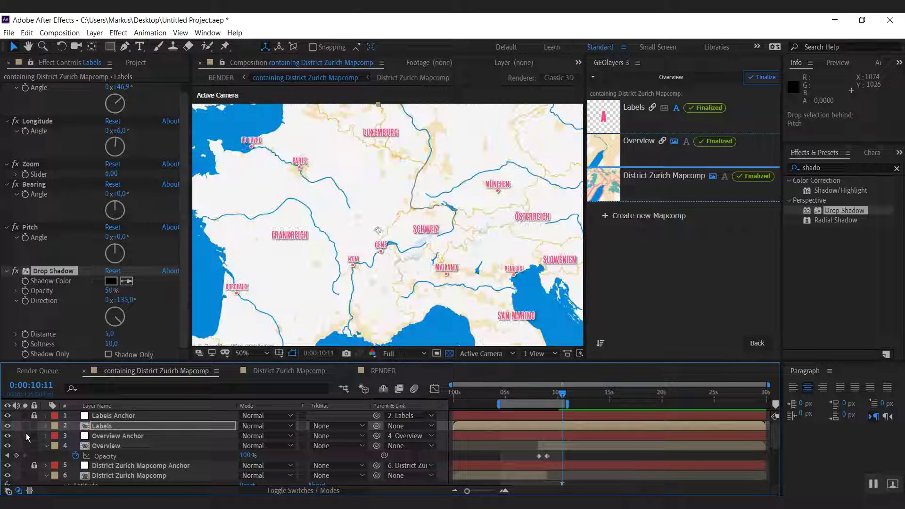
pyautogui.scroll(2, 391, 203)
pyautogui.moveTo(450, 269); pyautogui.dragTo(395, 181)
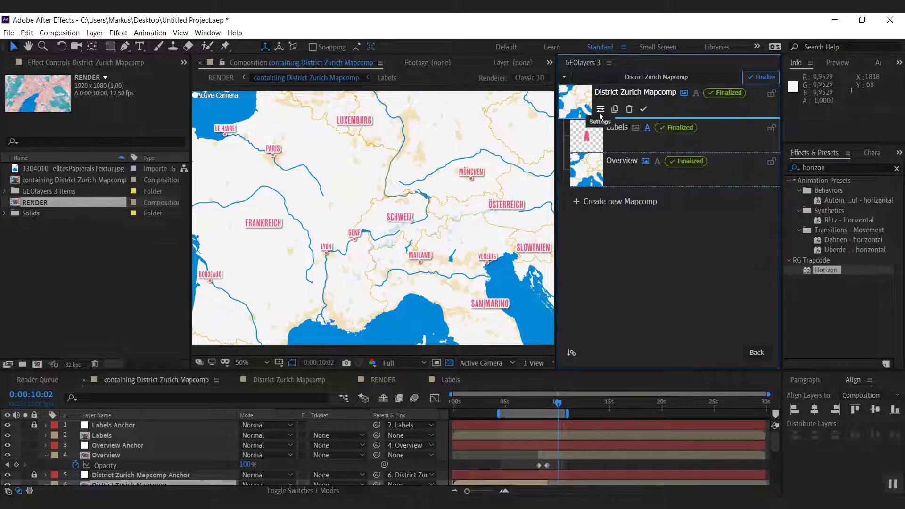
# - Open the District Zurich Mapcomp settings, then the GEOlayers help at its Mapcomp Settings section
pyautogui.click(600, 110)
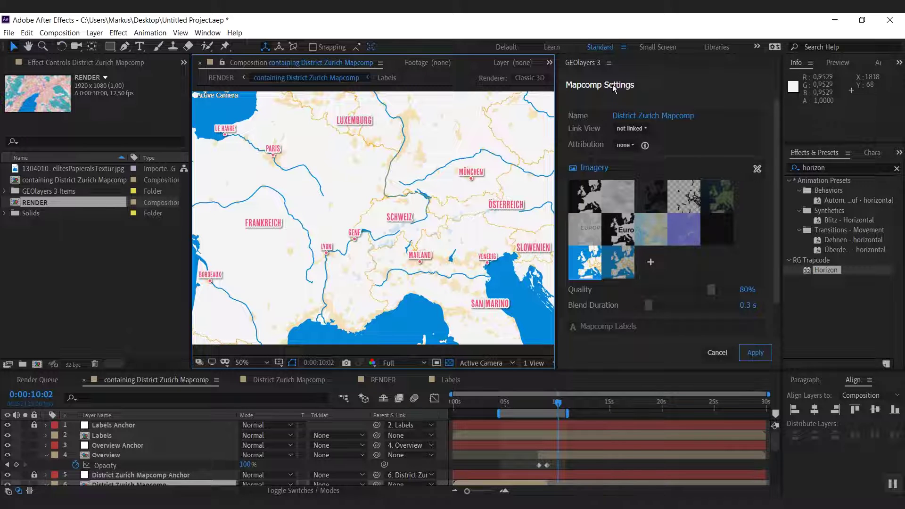
pyautogui.click(609, 64)
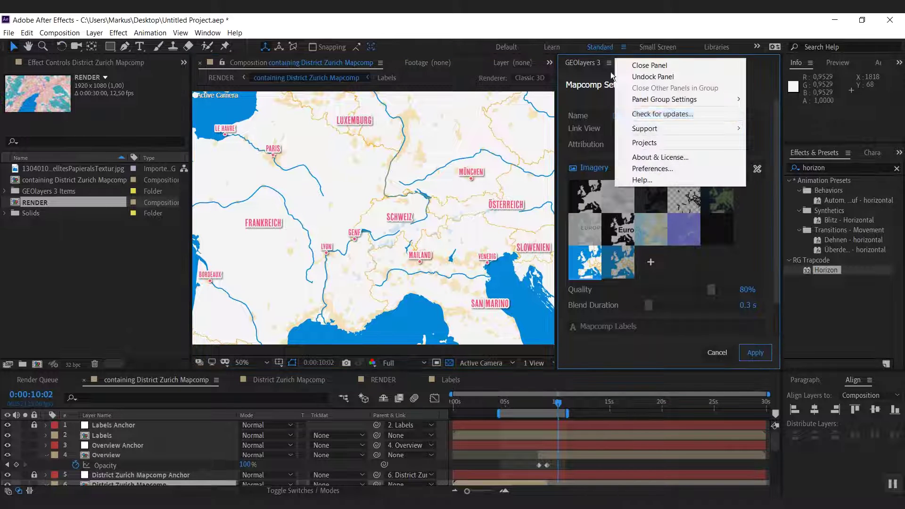
pyautogui.click(651, 182)
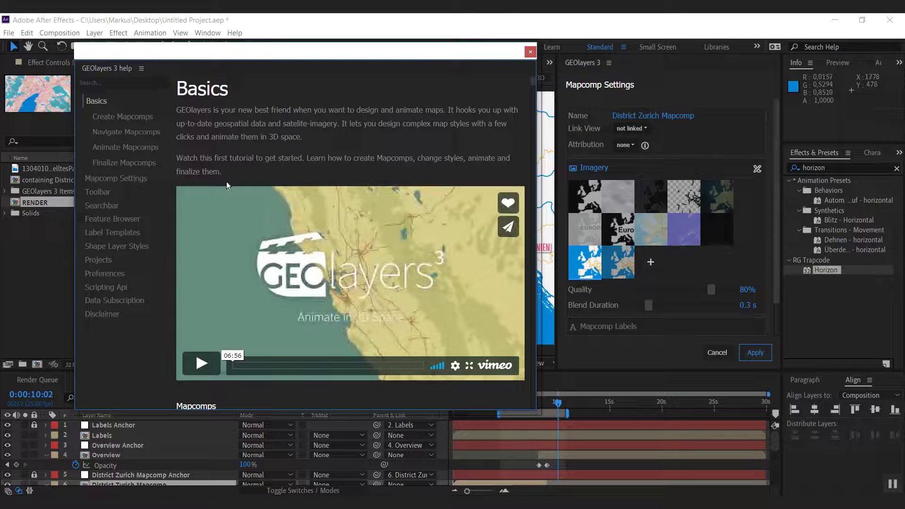
pyautogui.click(117, 179)
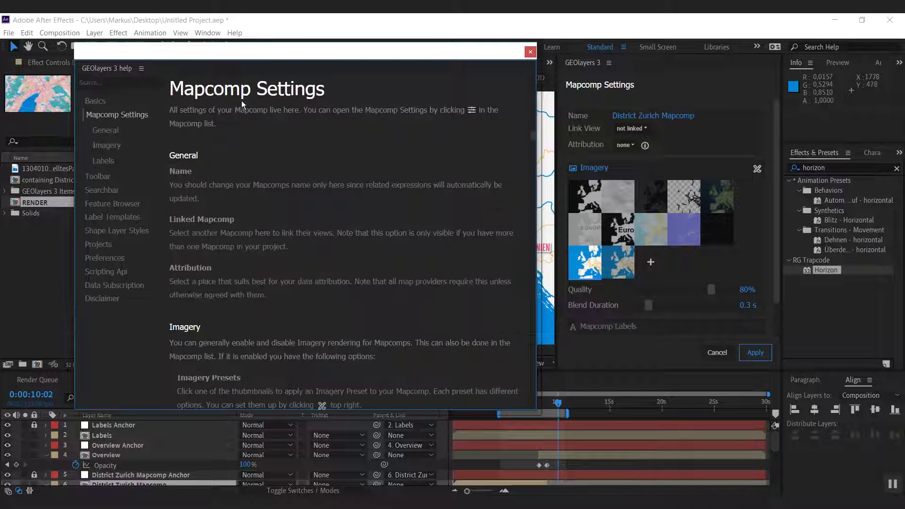